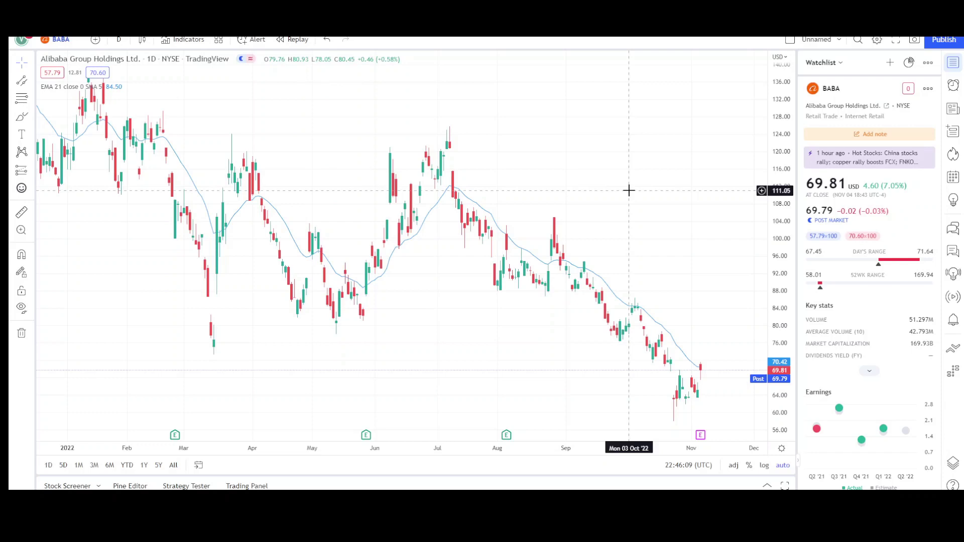
Draw a descending parallel channel from the July high at about 125.84 to about 64 in early December, its lower edge near the August low
drag(617, 226, 516, 228)
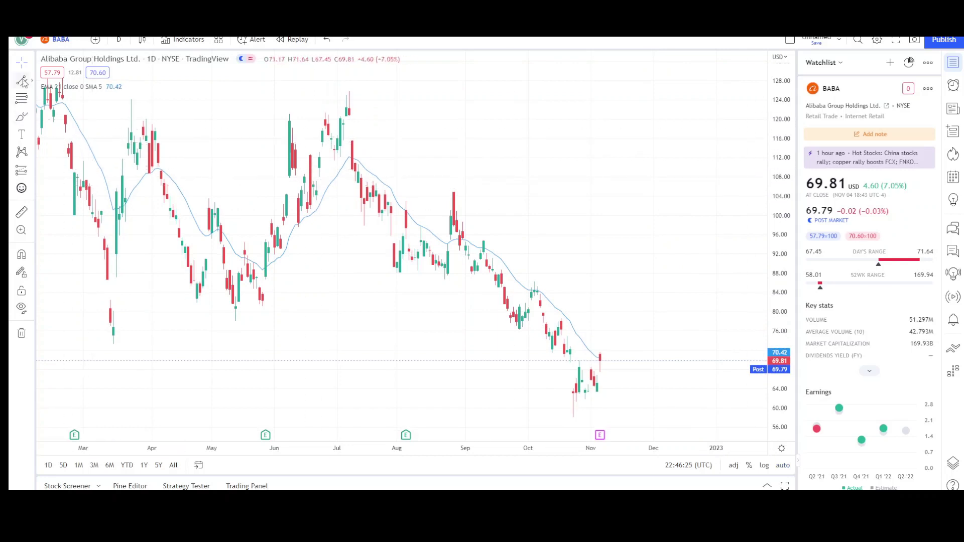
click(23, 82)
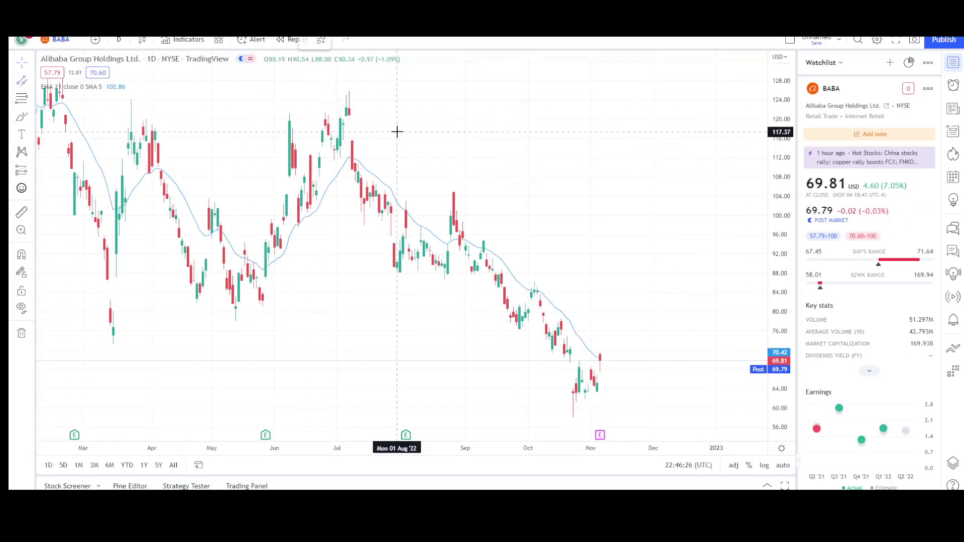
click(349, 90)
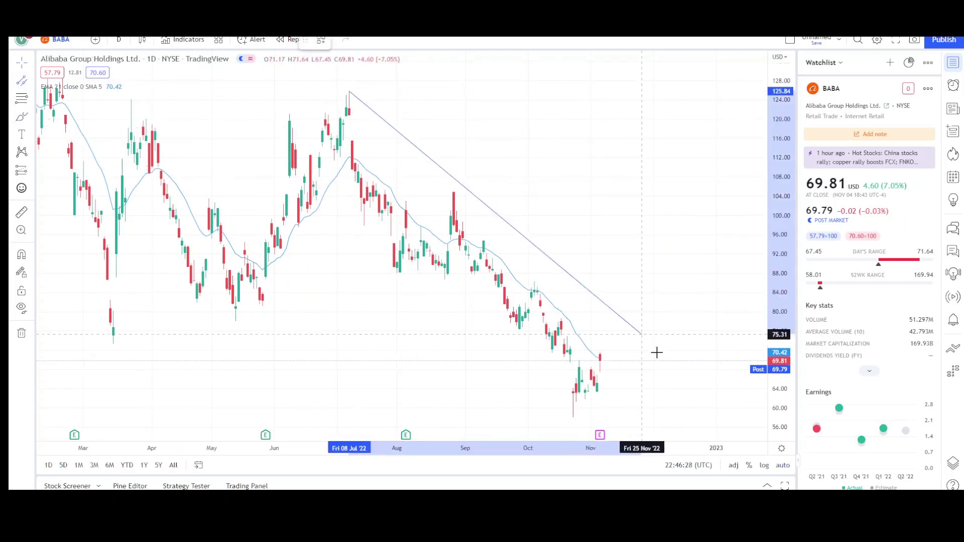
click(663, 389)
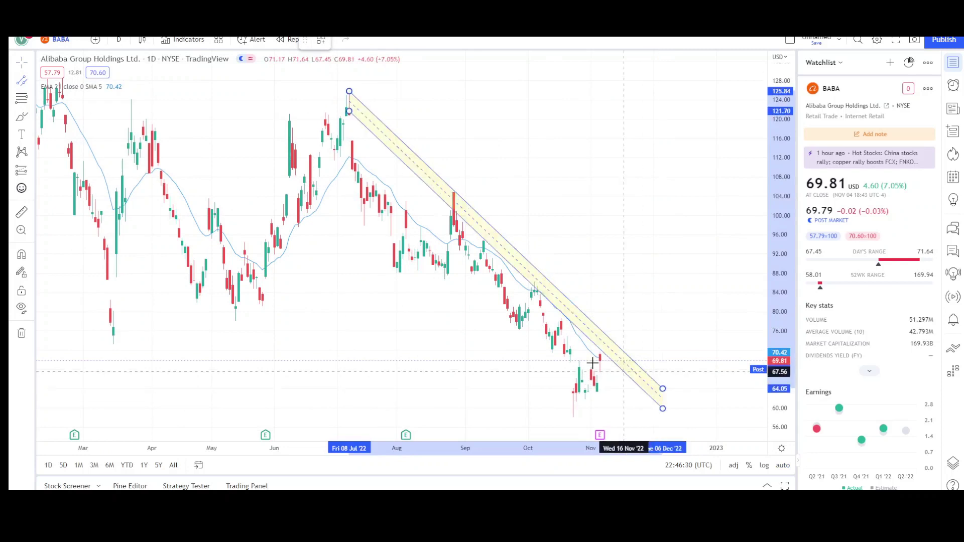
click(430, 301)
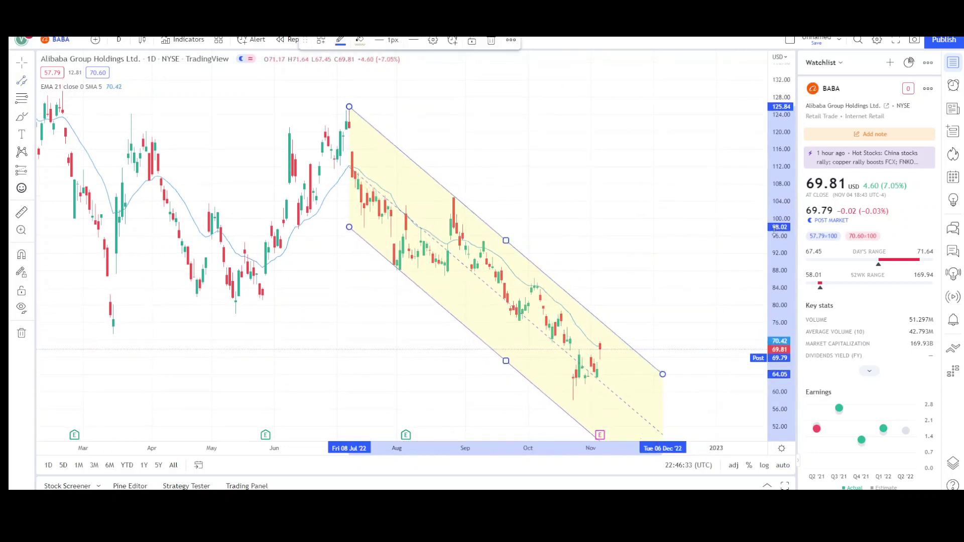
Brush small circles around the channel's lower edge near the October low and around the area near 80 just outside its upper edge
drag(740, 198, 691, 216)
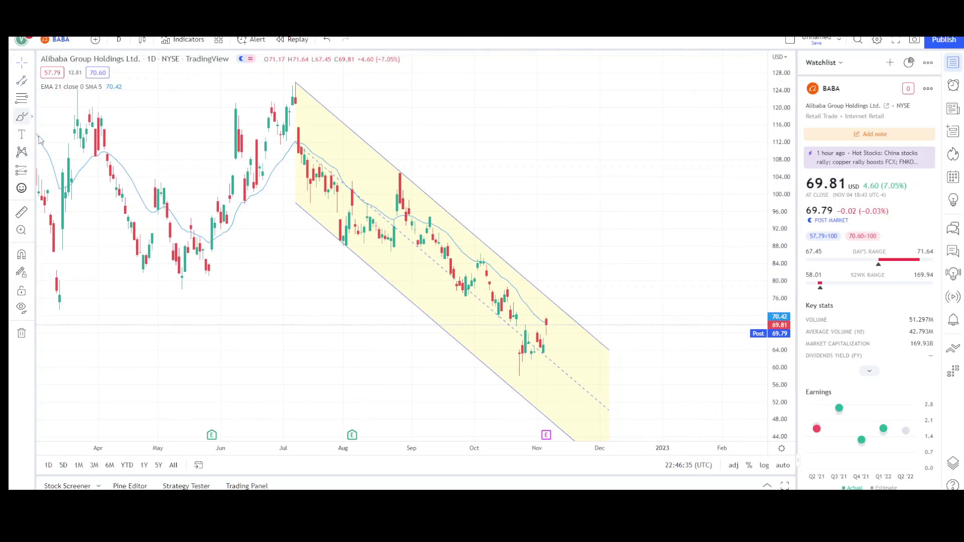
drag(512, 377, 512, 377)
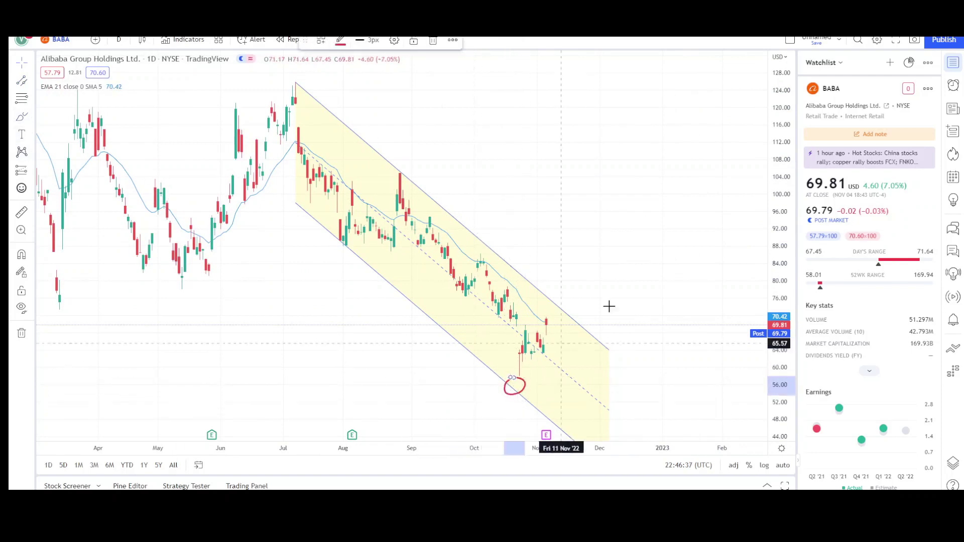
mouse_move(583, 271)
mouse_down()
mouse_move(568, 289)
mouse_move(590, 281)
mouse_move(582, 273)
mouse_up()
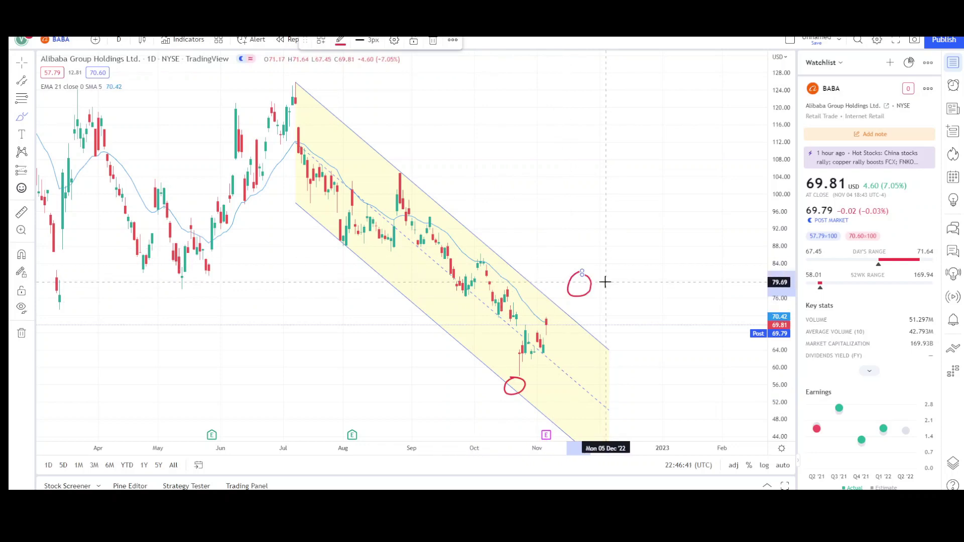
Draw a horizontal parallel channel from March 10 to December 9 between about 81 and 120, and fill it with green
click(22, 82)
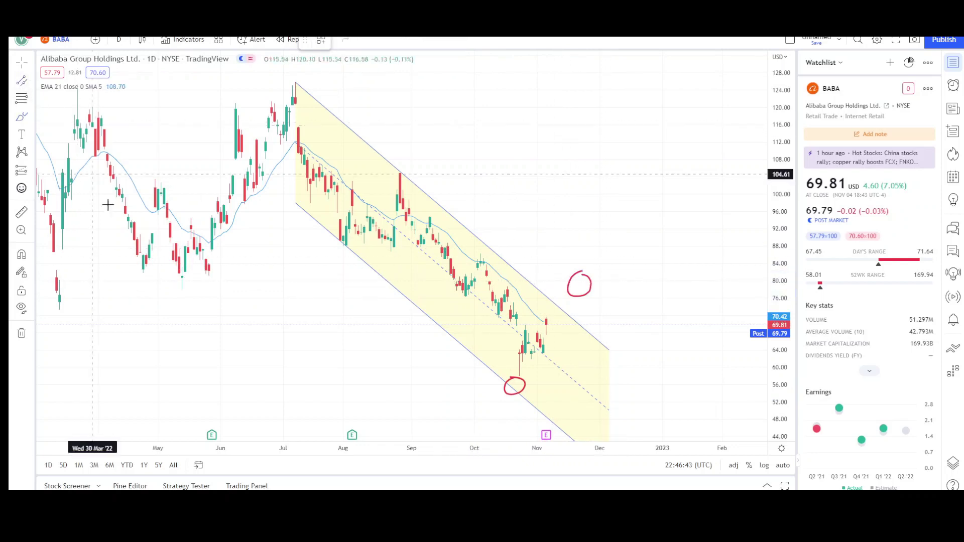
click(51, 278)
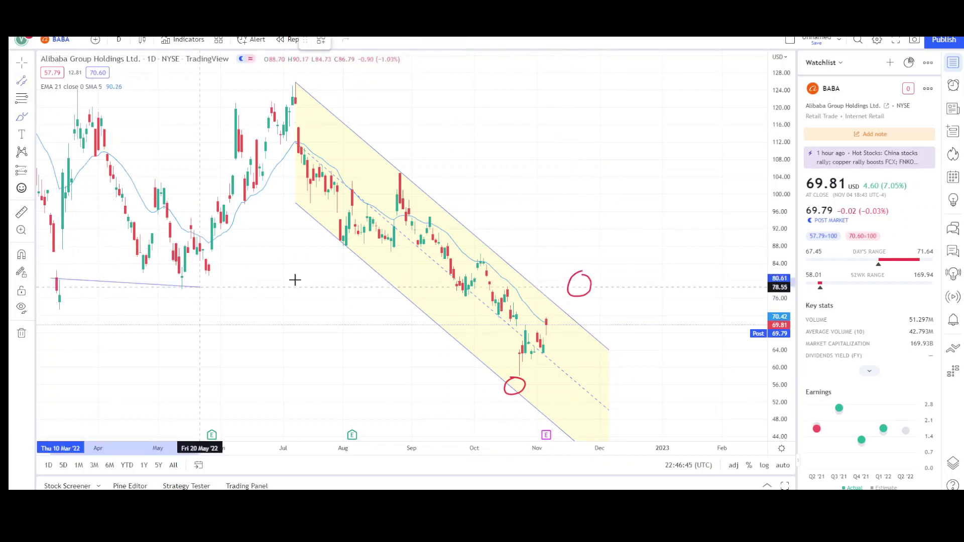
click(618, 277)
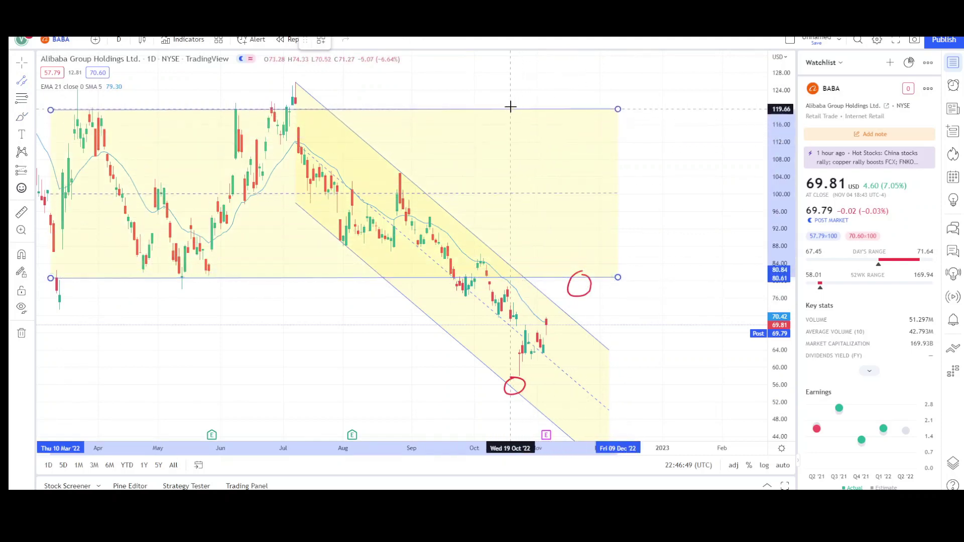
click(507, 106)
click(359, 44)
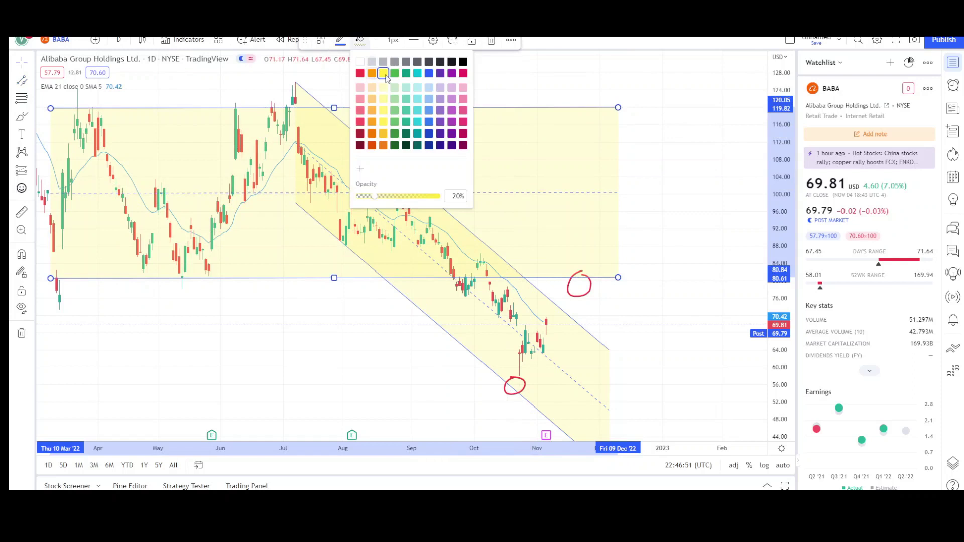
click(394, 74)
Brush two alternative price paths from the breakout area, one up to about 101 and one down to about 60, plus a support line near 58
scroll(359, 320, left, 4)
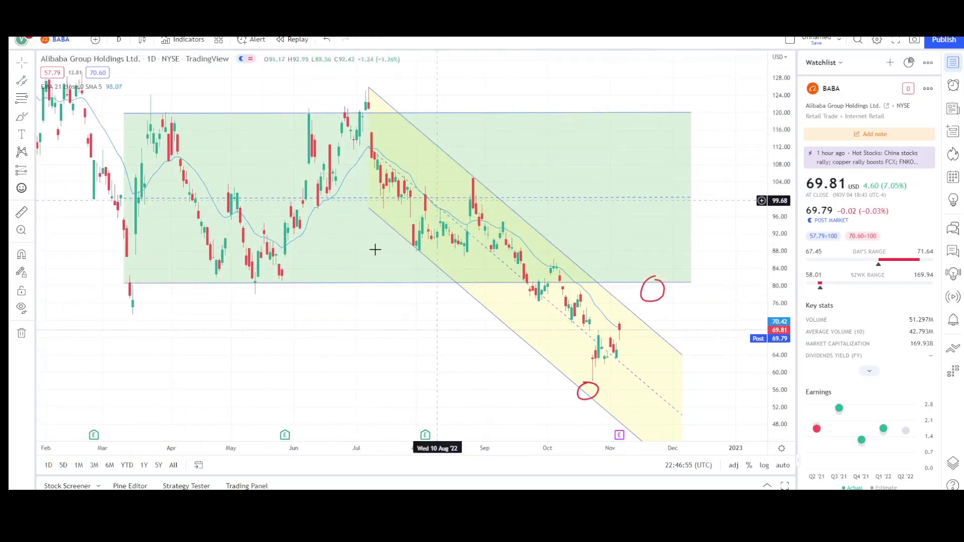
scroll(408, 303, right, 2)
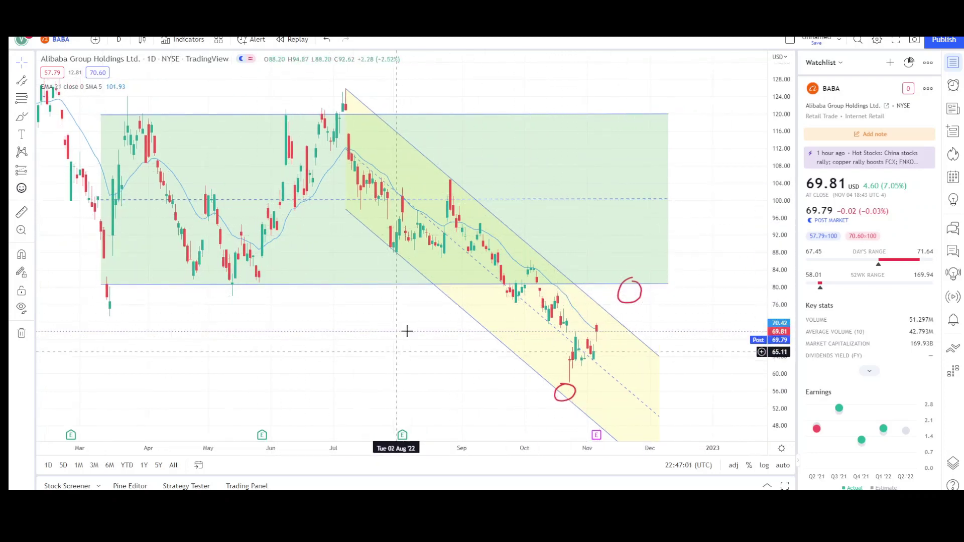
scroll(696, 344, right, 2)
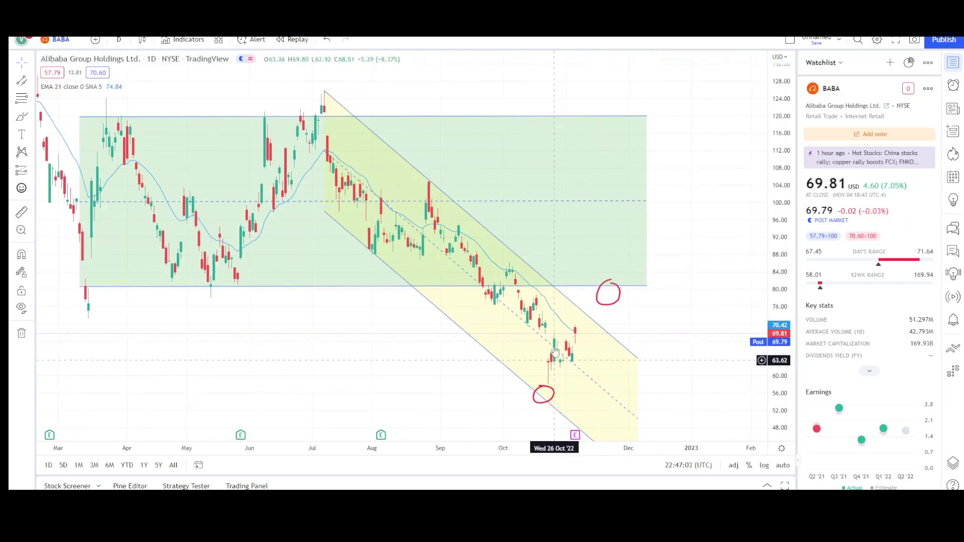
click(21, 117)
mouse_move(572, 330)
mouse_down()
mouse_move(593, 262)
mouse_move(605, 286)
mouse_move(609, 225)
mouse_move(646, 219)
mouse_move(658, 196)
mouse_up()
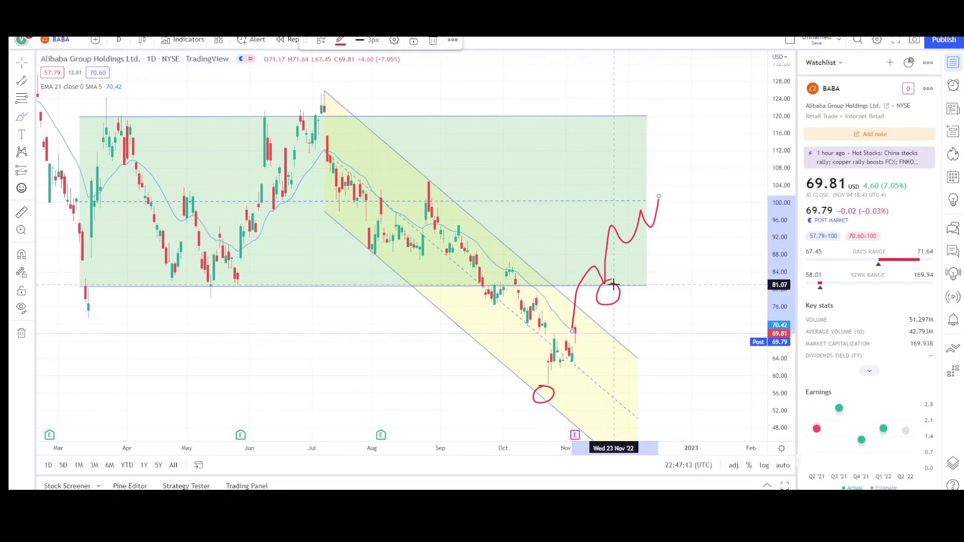
mouse_move(612, 290)
mouse_down()
mouse_move(615, 301)
mouse_move(645, 305)
mouse_move(664, 379)
mouse_up()
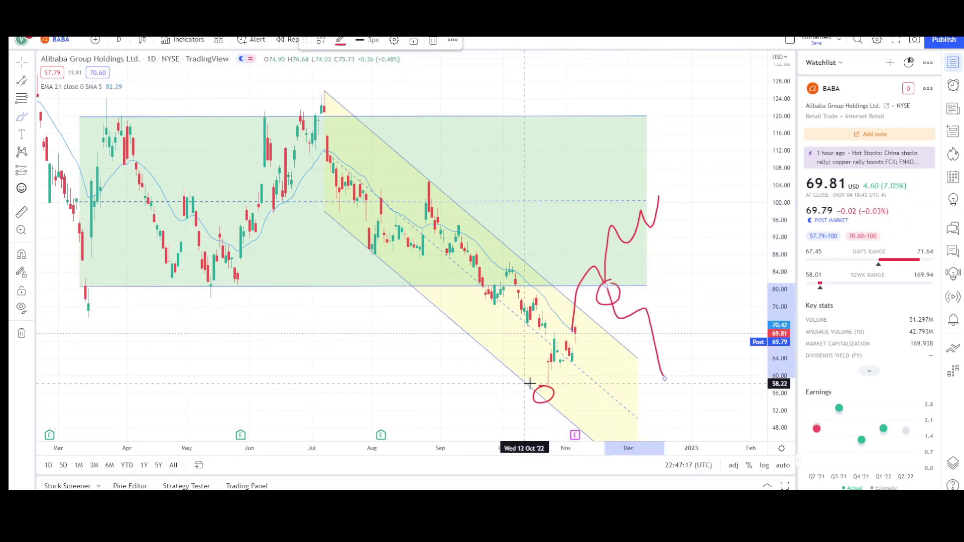
drag(531, 384, 709, 376)
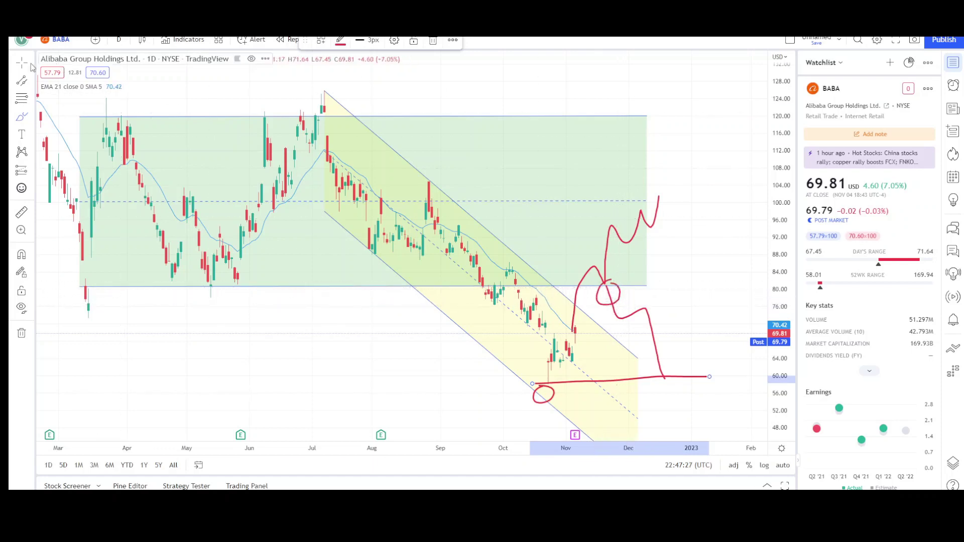
Refit the descending channel from about 125.5 in late June to about 67 in mid-December, and circle its lower and upper edges near recent prices
drag(324, 92, 306, 92)
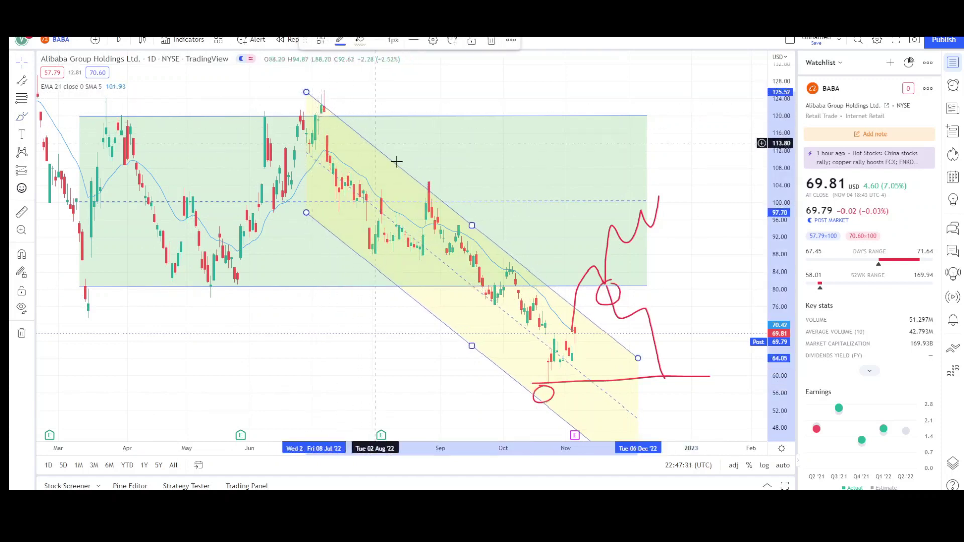
drag(637, 358, 659, 351)
click(460, 357)
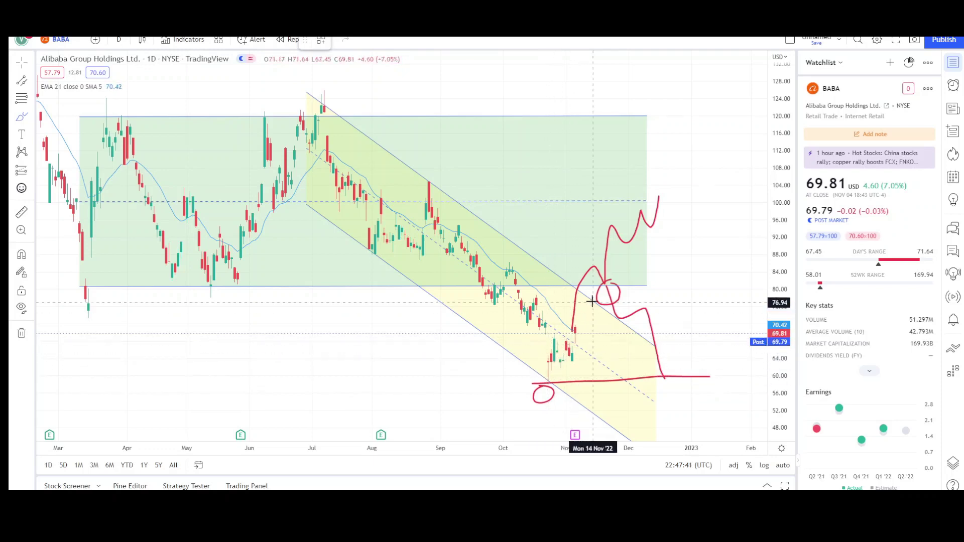
drag(548, 372, 552, 378)
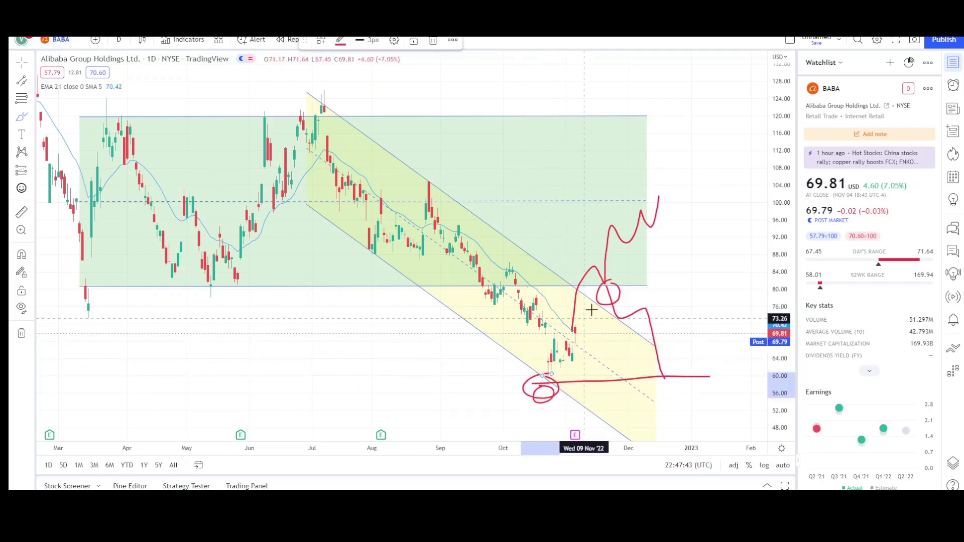
drag(599, 296, 605, 310)
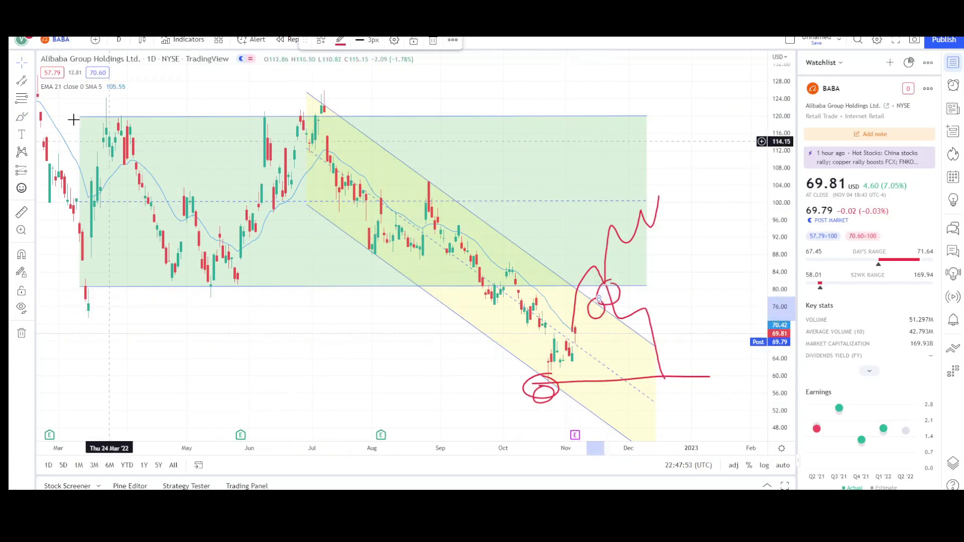
Draw three arrows pointing at the September, early October and early November highs, at about 94, 85 and 71 near the moving average
click(31, 82)
click(50, 100)
click(602, 179)
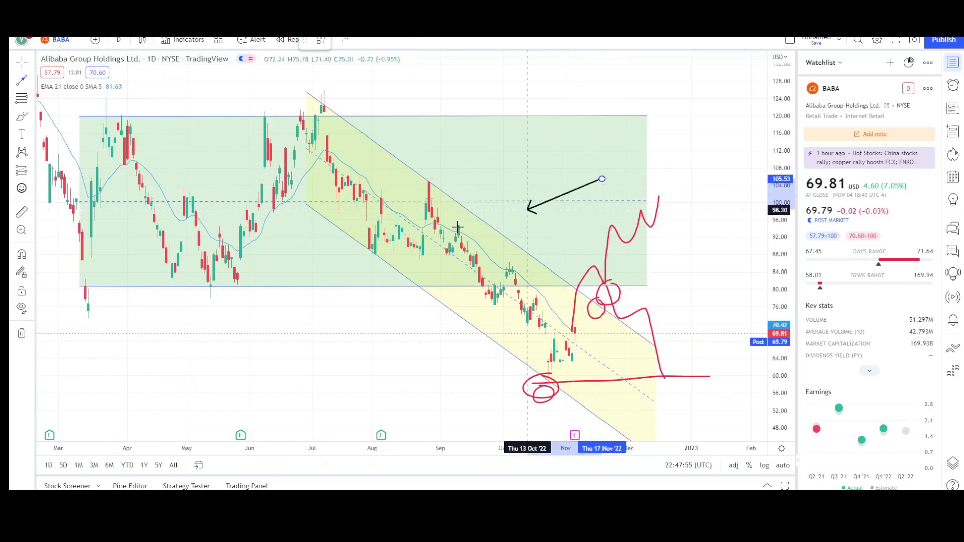
click(461, 227)
click(22, 80)
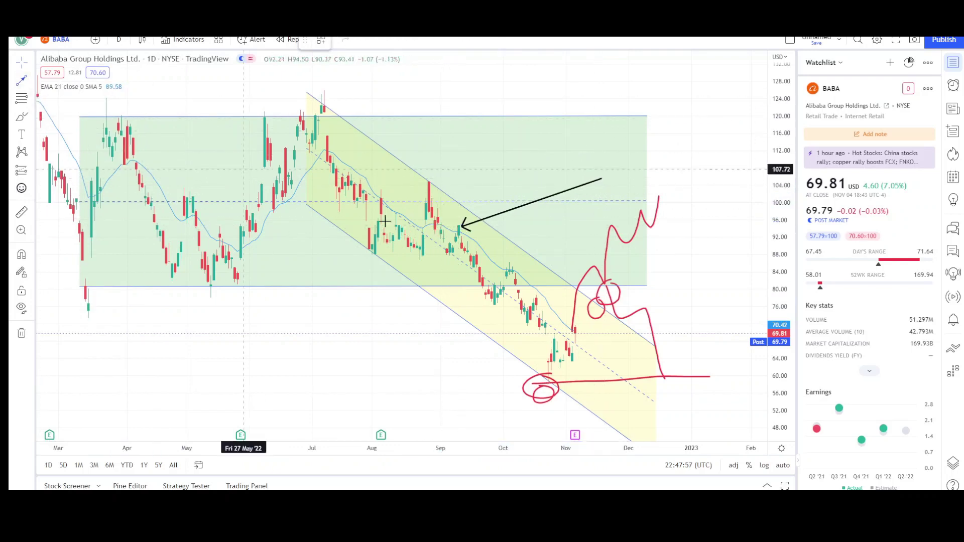
click(608, 216)
click(512, 269)
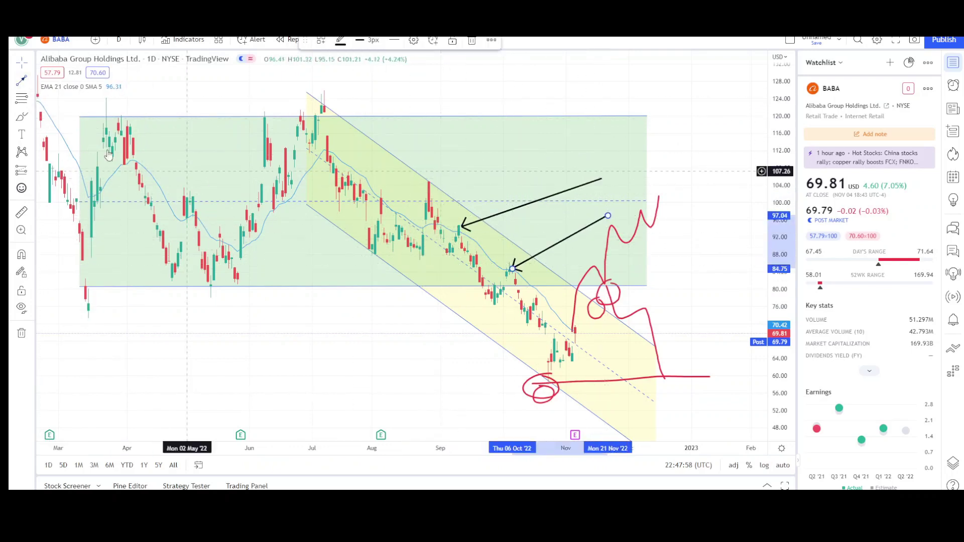
click(21, 81)
click(652, 276)
click(588, 318)
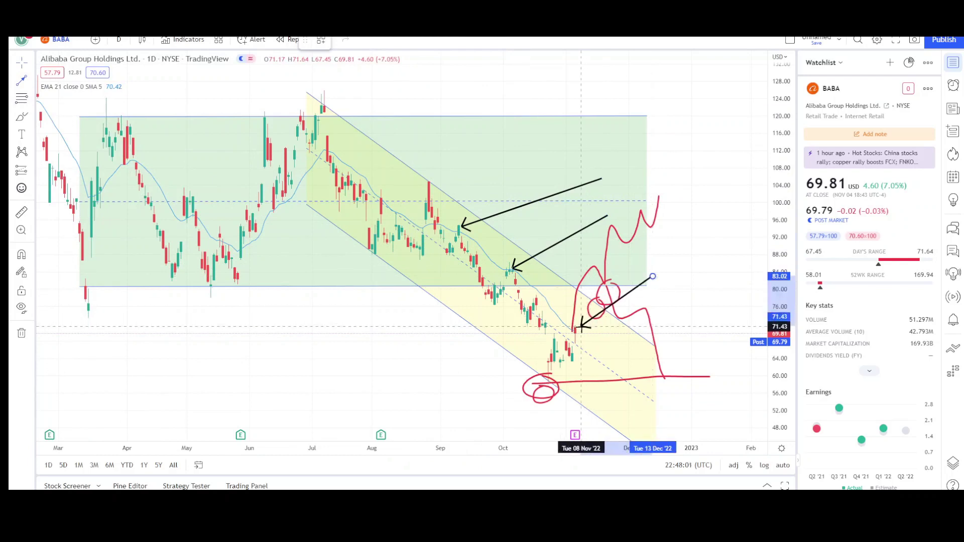
click(578, 327)
click(477, 351)
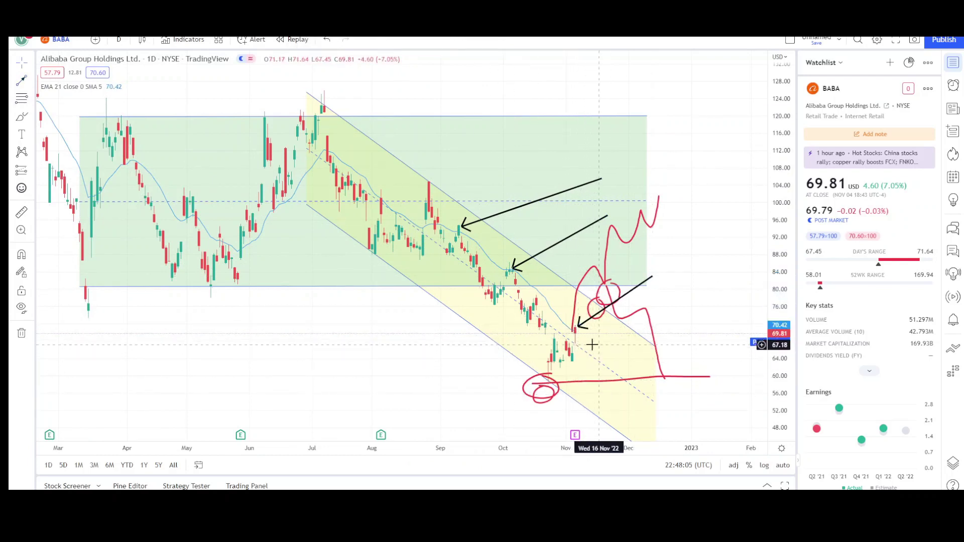
click(474, 309)
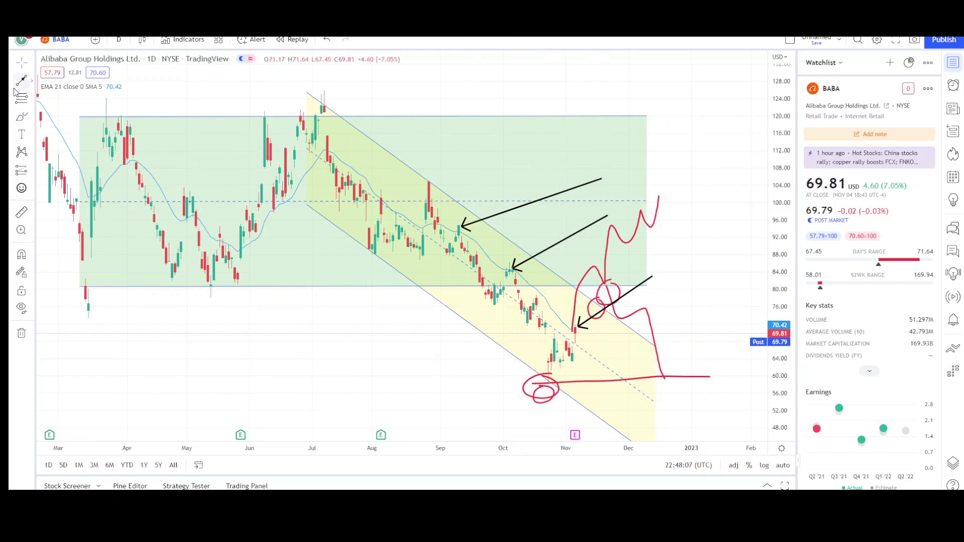
Draw a long downward arrow from the July high and move it to start at the late August high near 104.7
drag(321, 91, 405, 260)
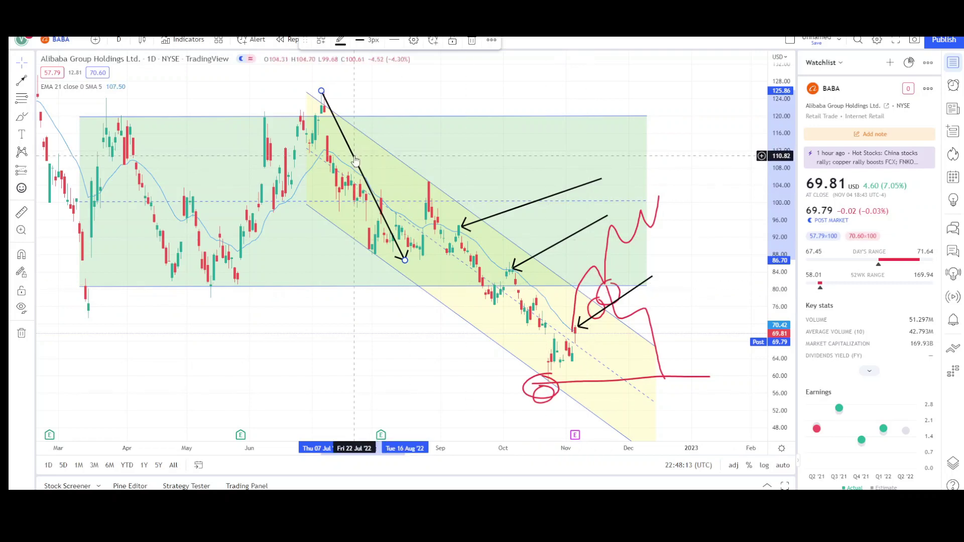
drag(354, 159, 462, 251)
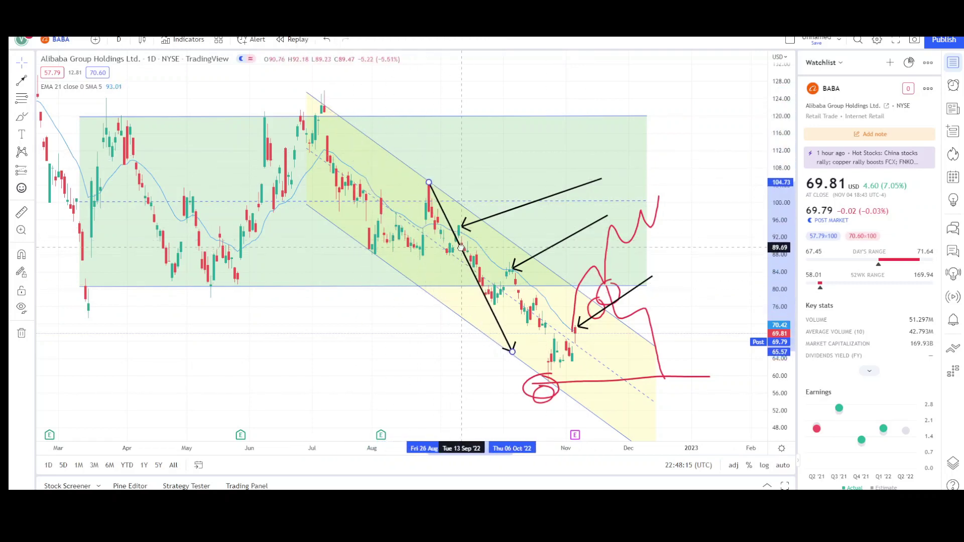
click(400, 299)
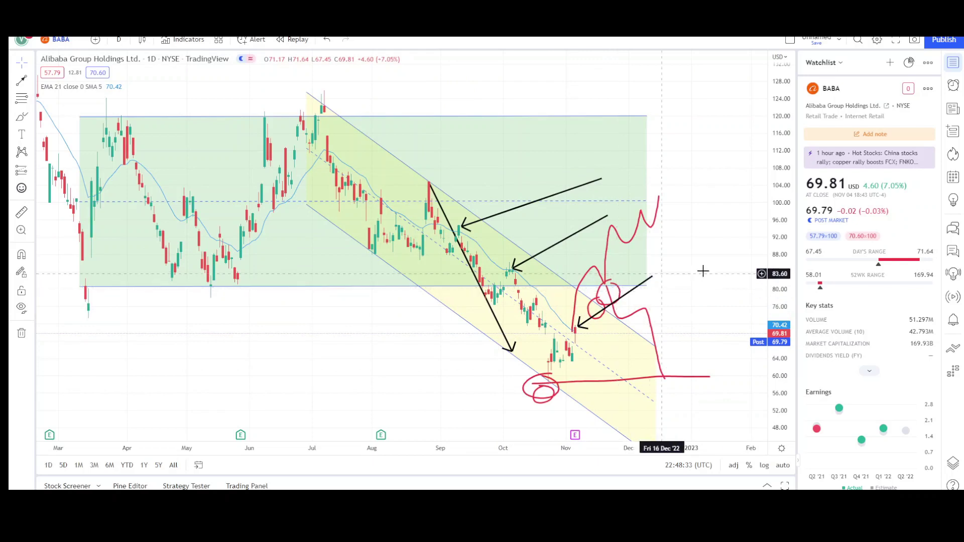
Remove all drawings from the chart
drag(704, 271, 676, 269)
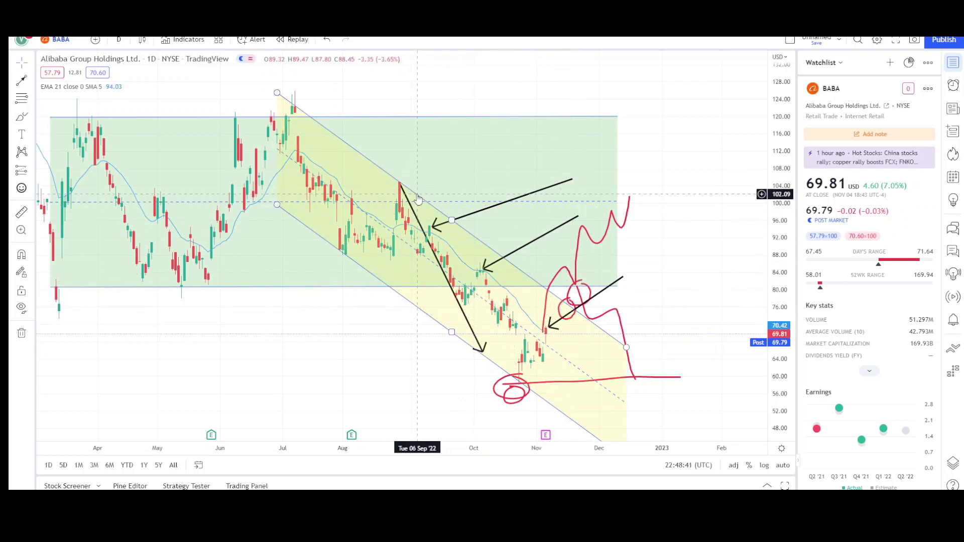
scroll(419, 189, down, 2)
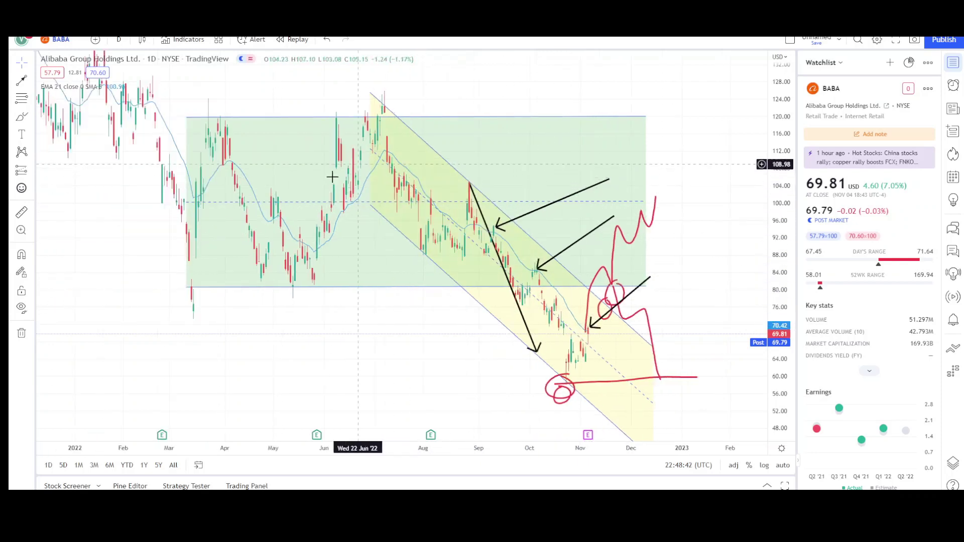
right_click(389, 317)
click(439, 446)
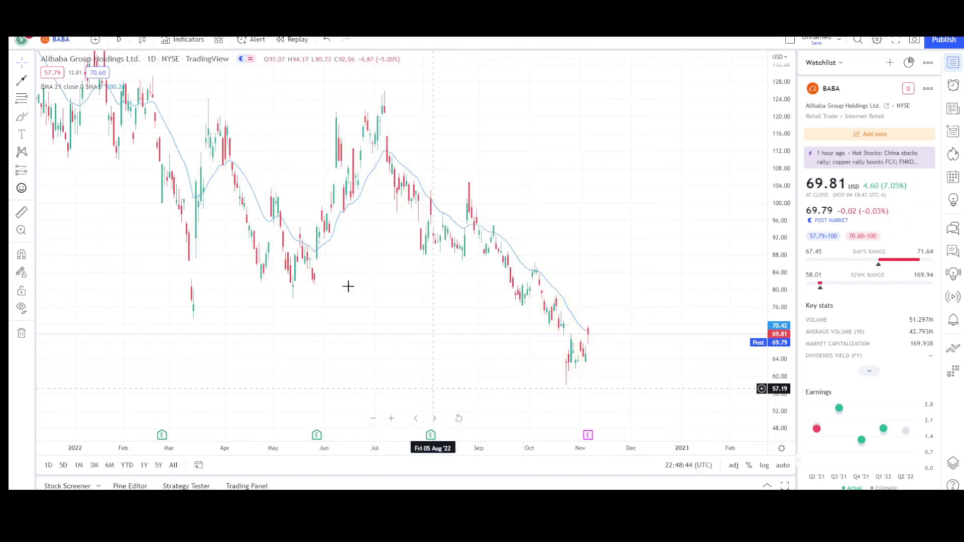
Switch the chart interval to weekly
click(119, 40)
click(177, 350)
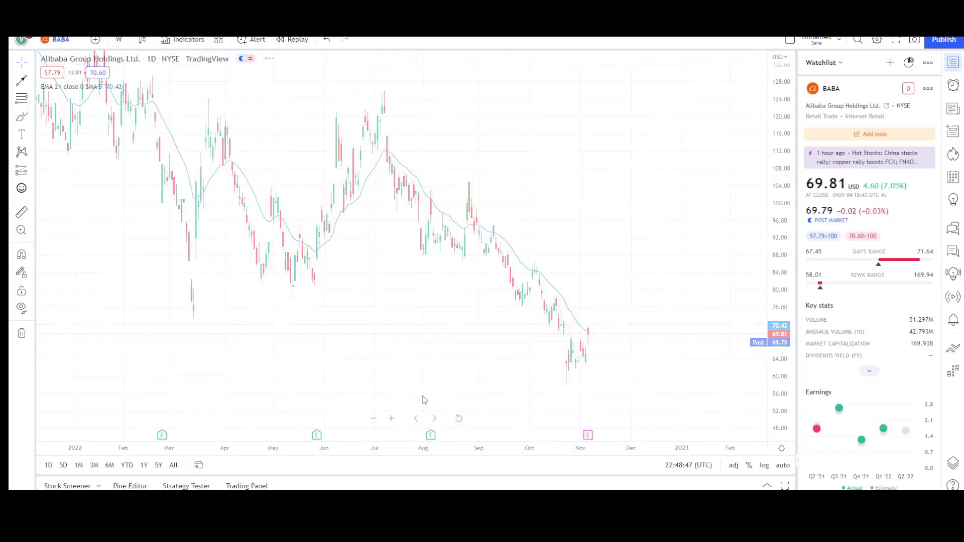
Draw a parallel channel from the October 2020 high near 319 to about 74 in August 2022, lower edge starting near 260, and fill it yellow
double_click(495, 446)
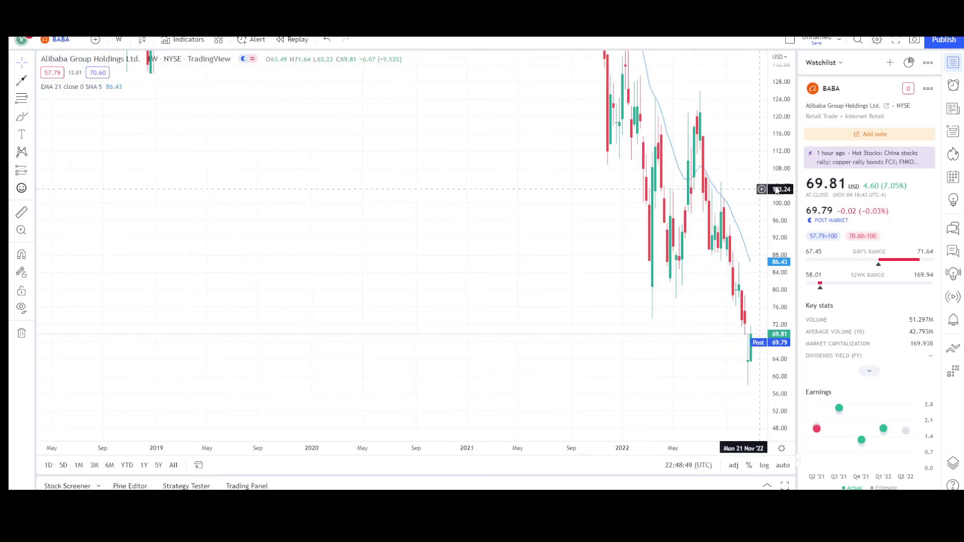
double_click(779, 189)
drag(704, 197, 603, 205)
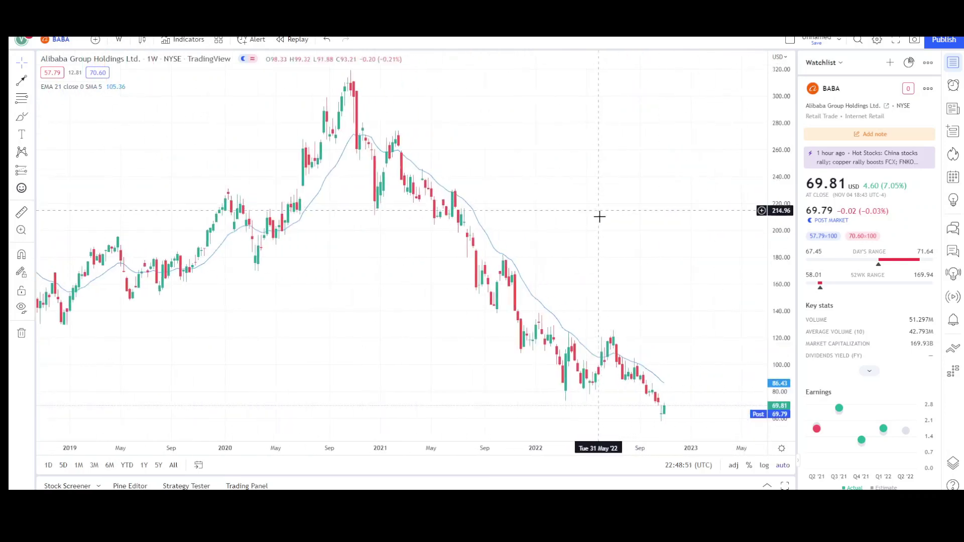
click(31, 82)
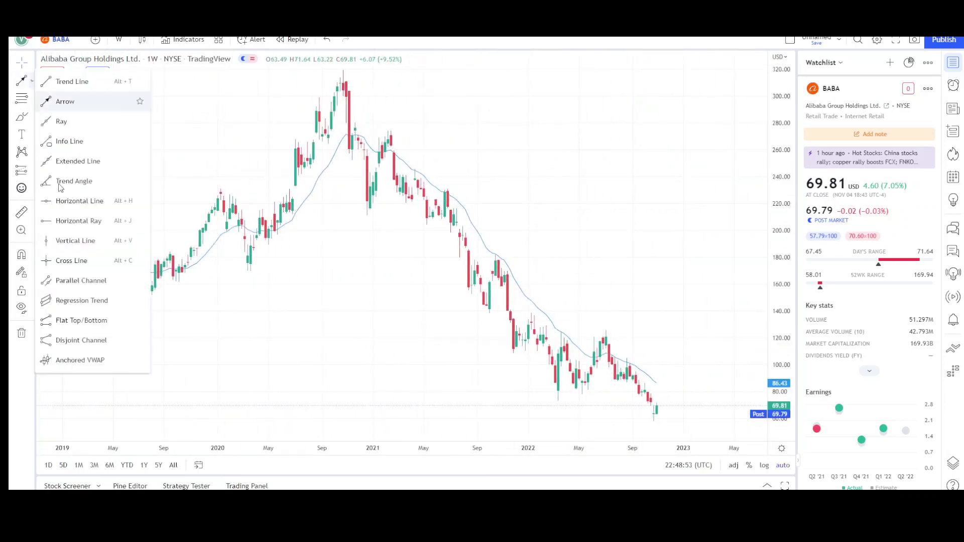
click(75, 280)
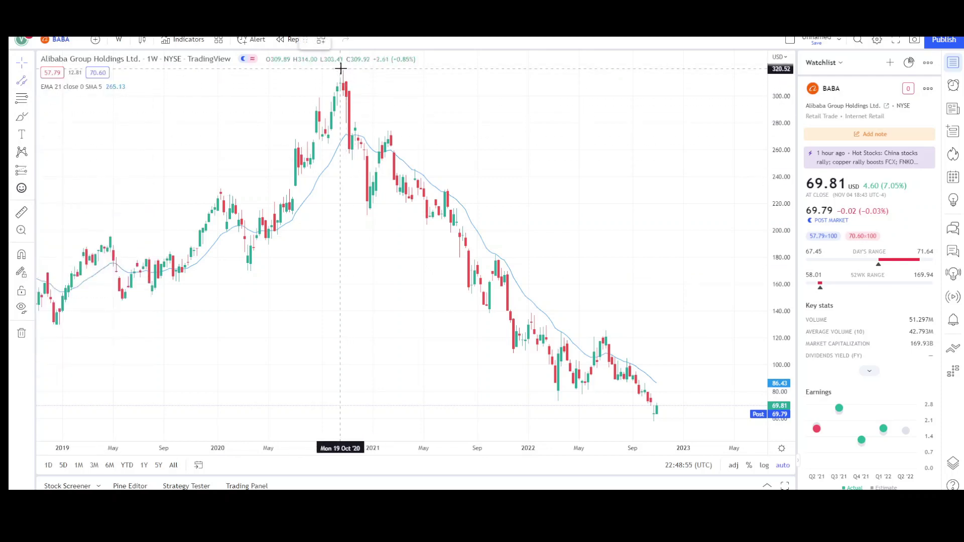
click(355, 87)
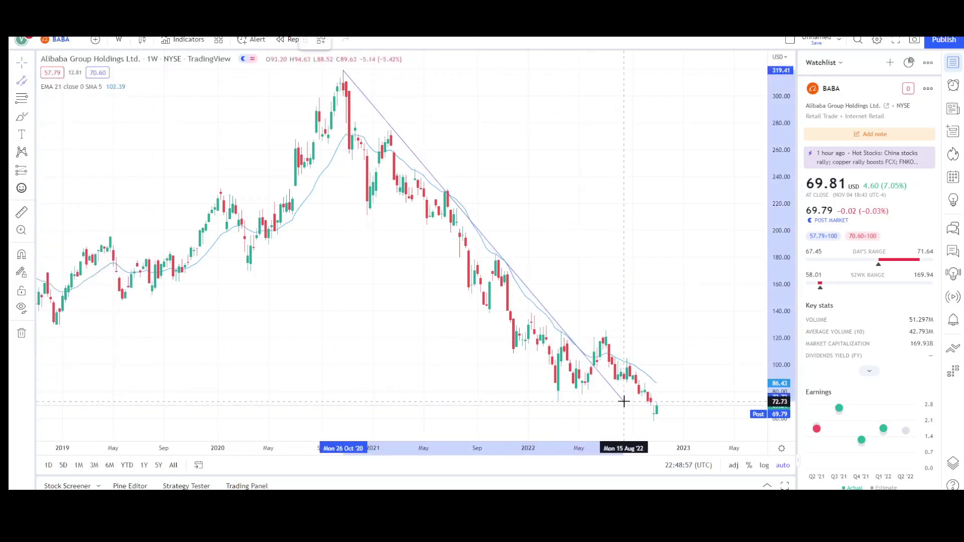
click(599, 384)
click(500, 331)
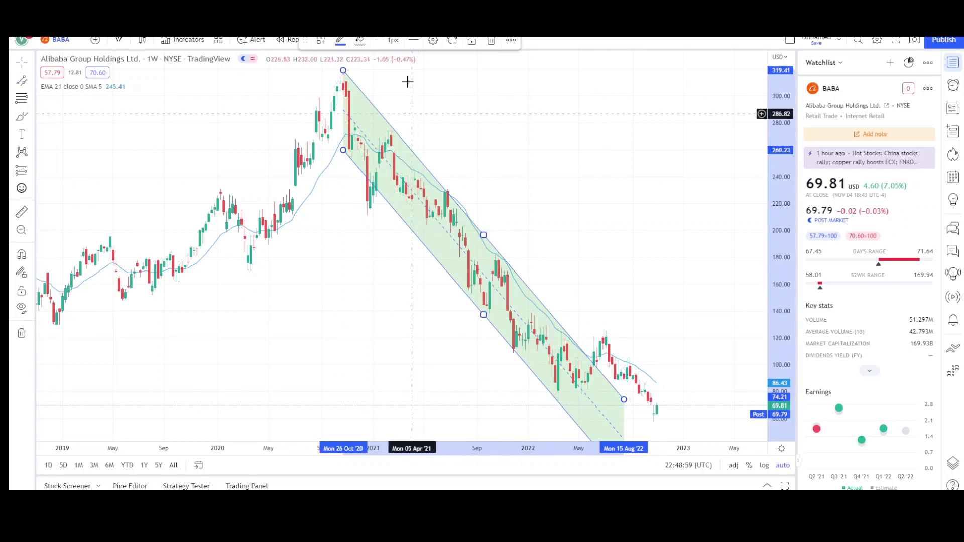
click(359, 40)
click(383, 74)
Draw an arrow from about 111 in late October 2023 to the end of the moving average, near 86
drag(596, 198, 504, 163)
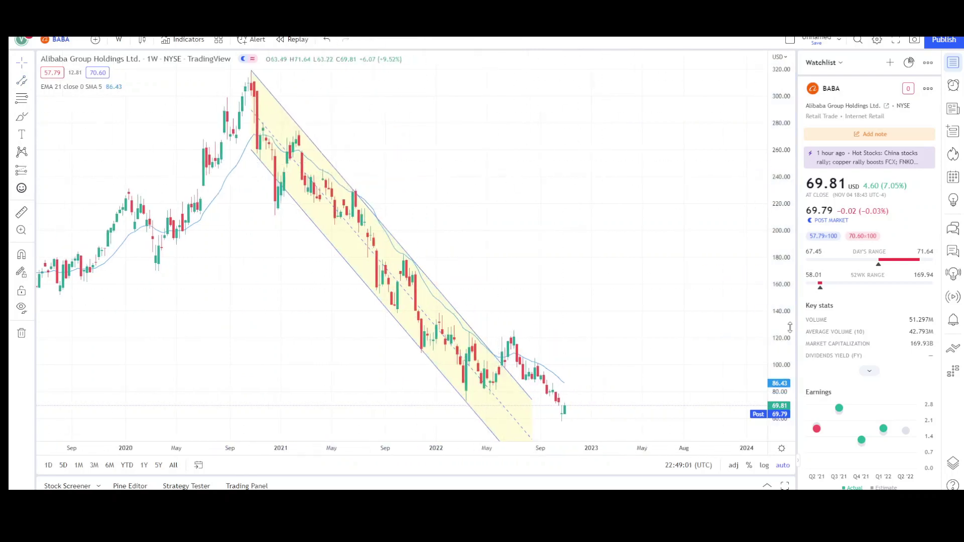
drag(784, 329, 784, 278)
drag(710, 360, 684, 281)
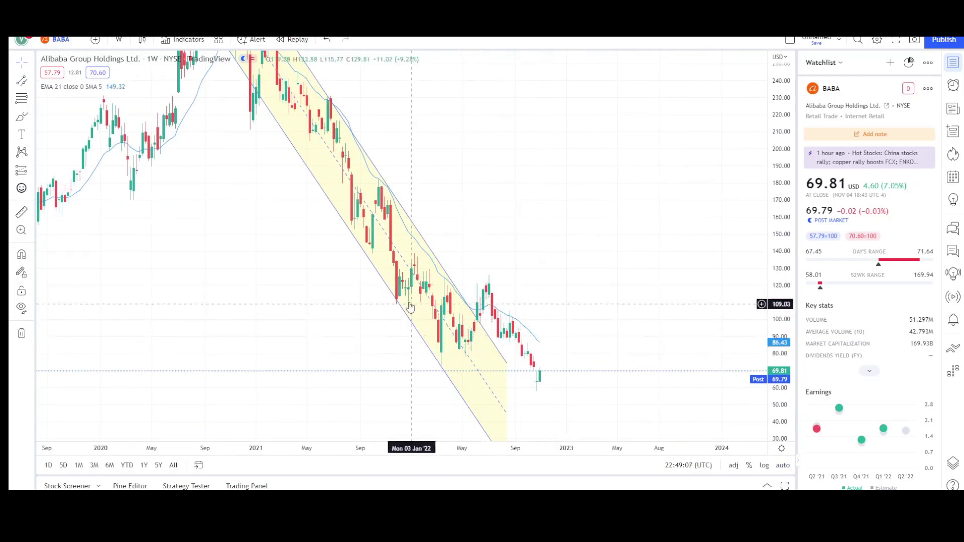
scroll(620, 377, up, 2)
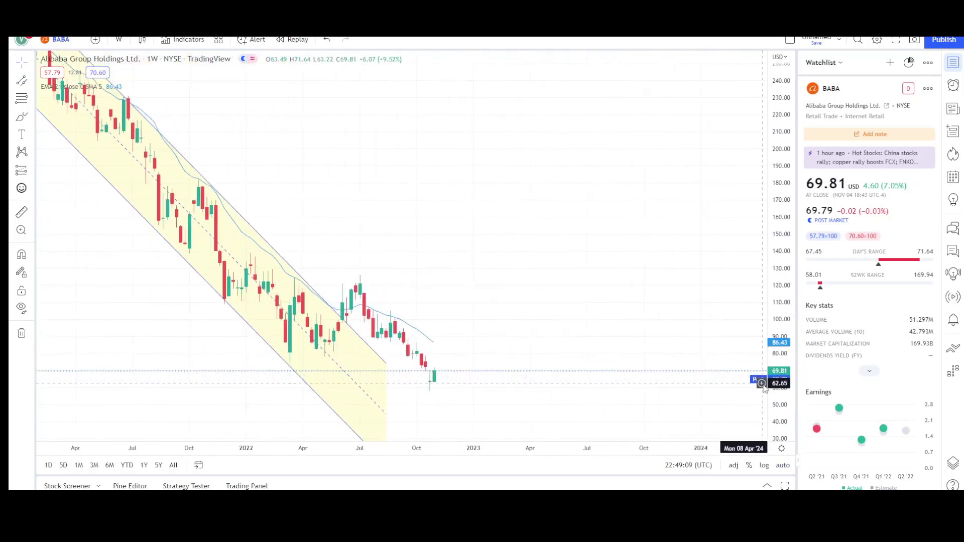
scroll(653, 382, down, 5)
scroll(647, 376, up, 4)
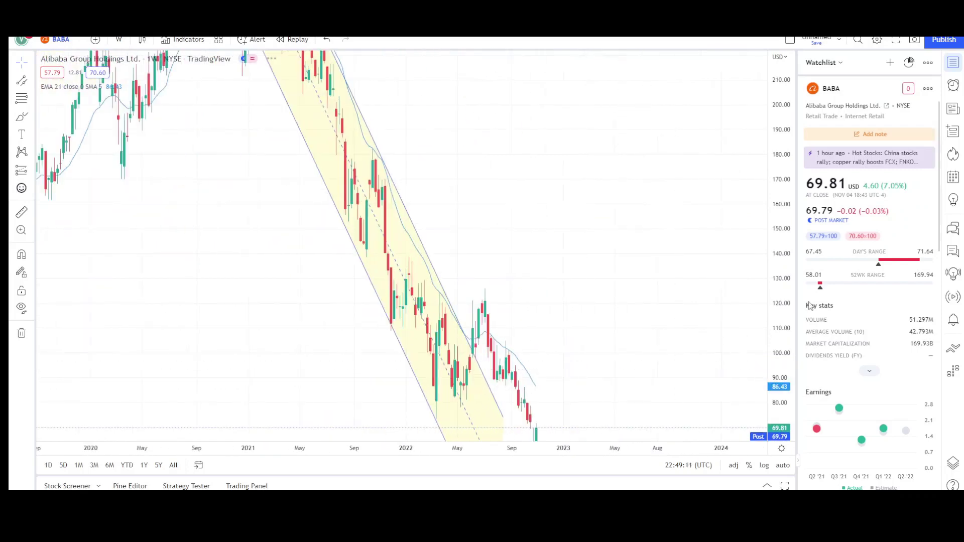
drag(781, 302, 782, 369)
drag(644, 327, 628, 323)
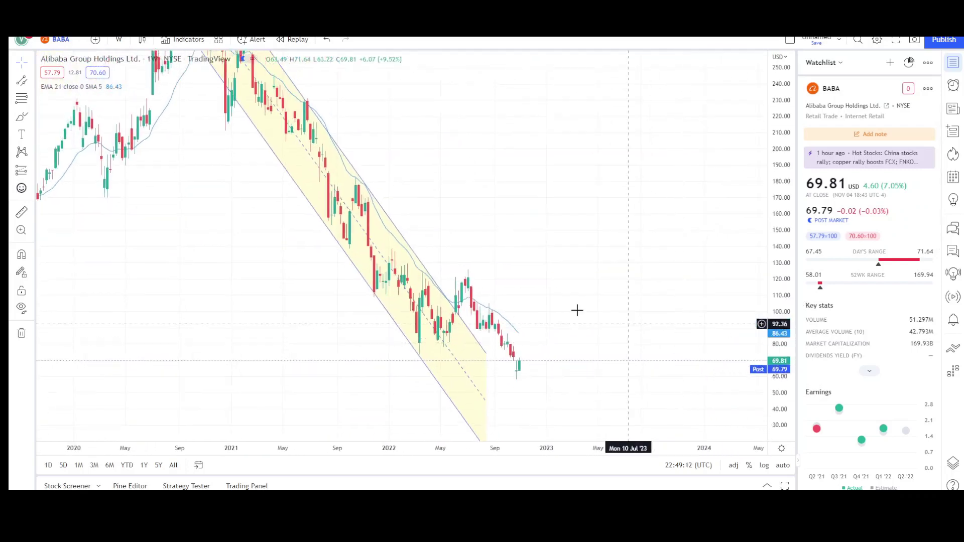
click(33, 86)
click(75, 100)
click(677, 294)
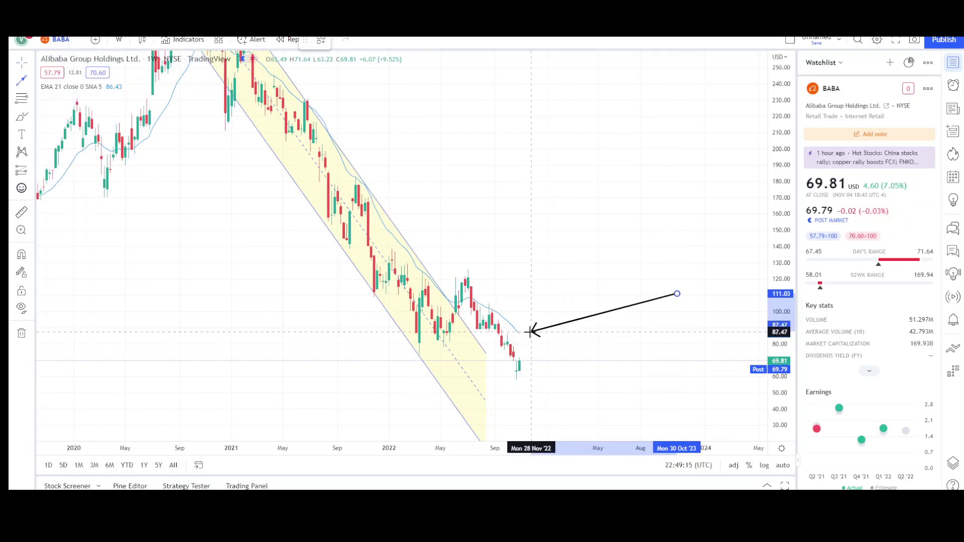
click(520, 334)
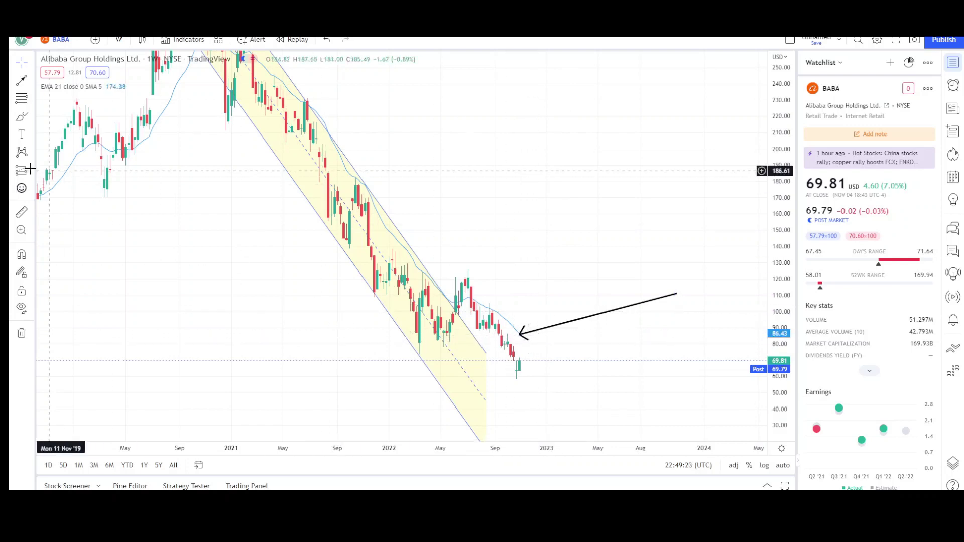
Add two horizontal lines across the weekly chart, at about 80.43 and at the 2015–2016 lows, about 59.62
click(32, 85)
click(78, 220)
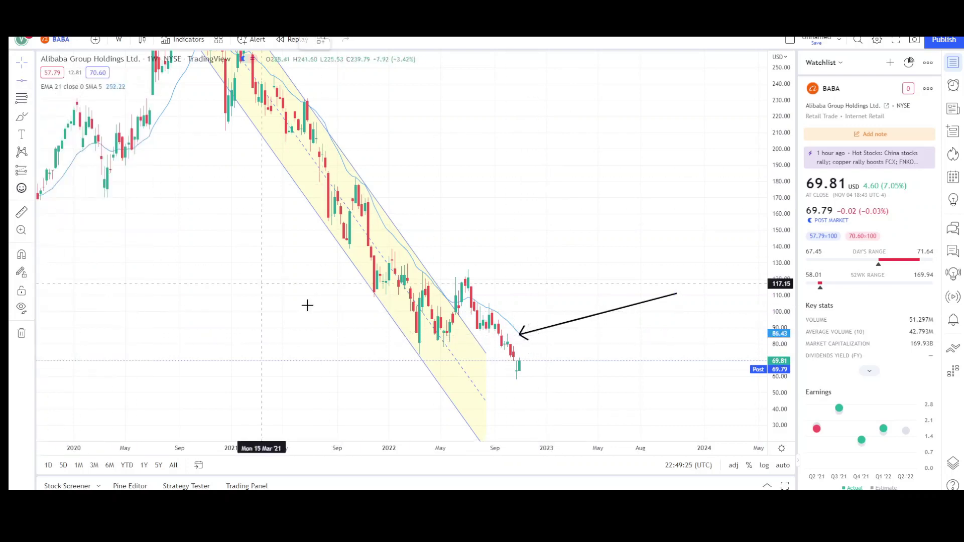
click(339, 343)
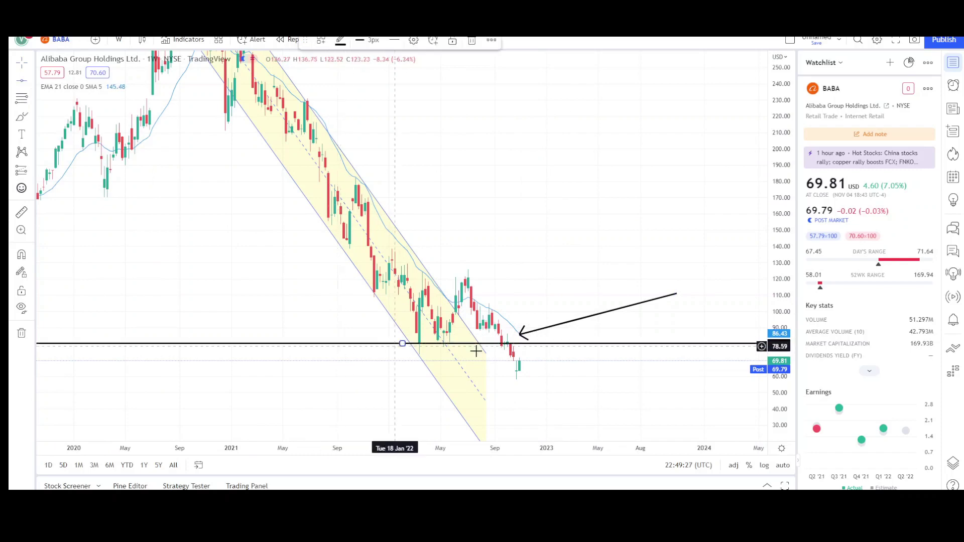
scroll(603, 373, down, 3)
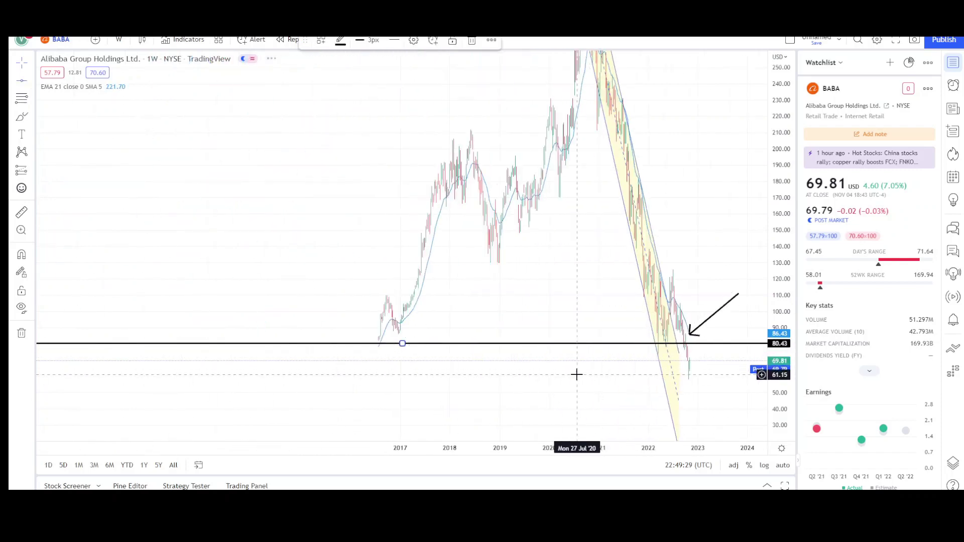
scroll(552, 377, down, 5)
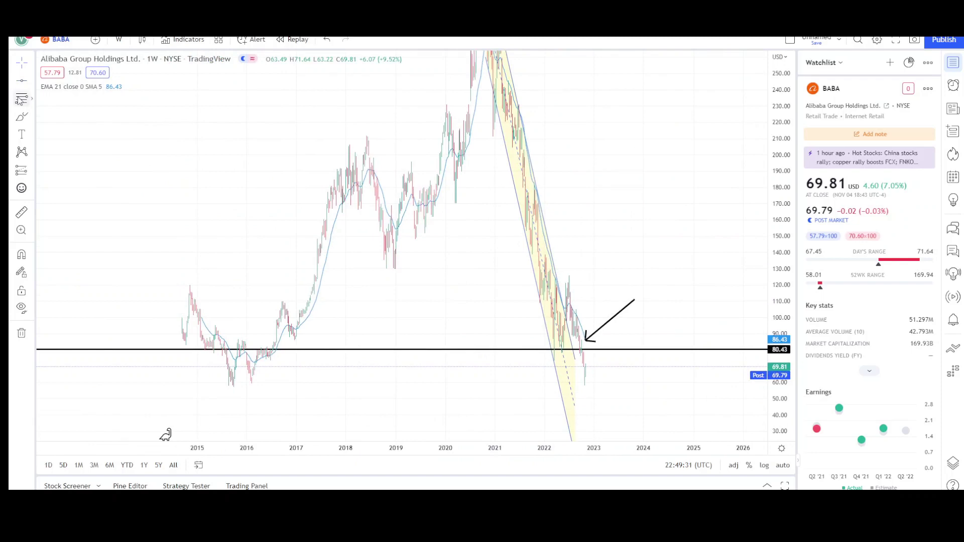
click(268, 383)
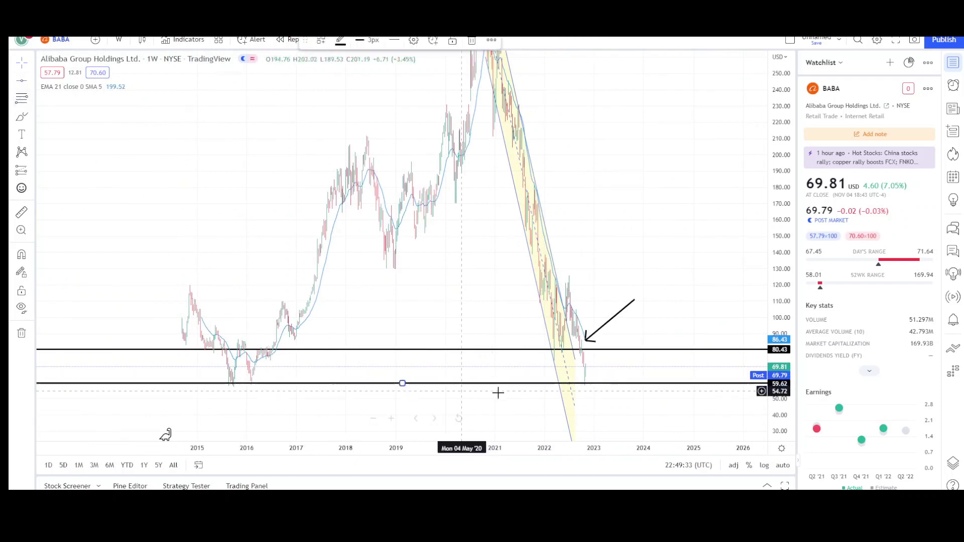
Circle the 2015–2016 lows and the latest 2022 low at the lower horizontal line with the brush
scroll(586, 383, up, 3)
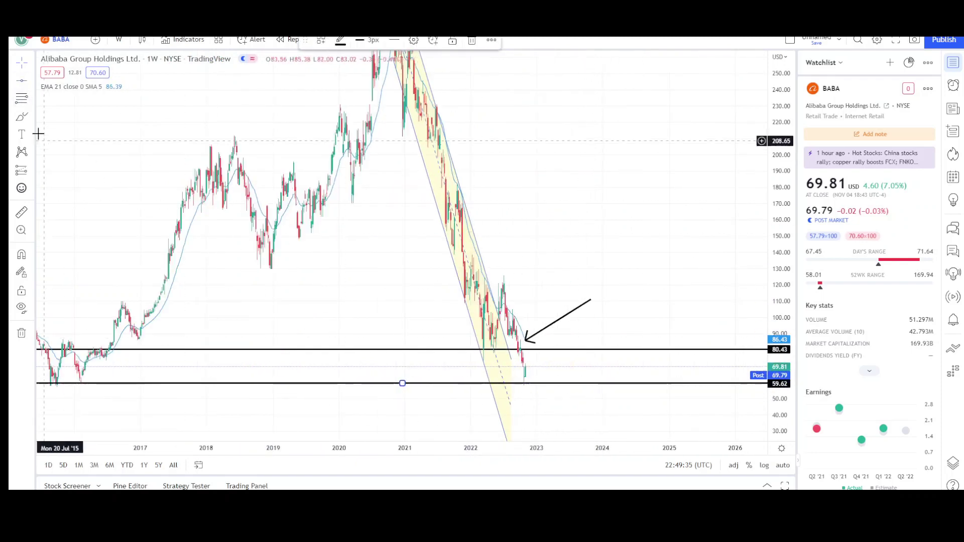
click(21, 116)
mouse_move(84, 375)
mouse_down()
mouse_move(65, 399)
mouse_move(87, 375)
mouse_up()
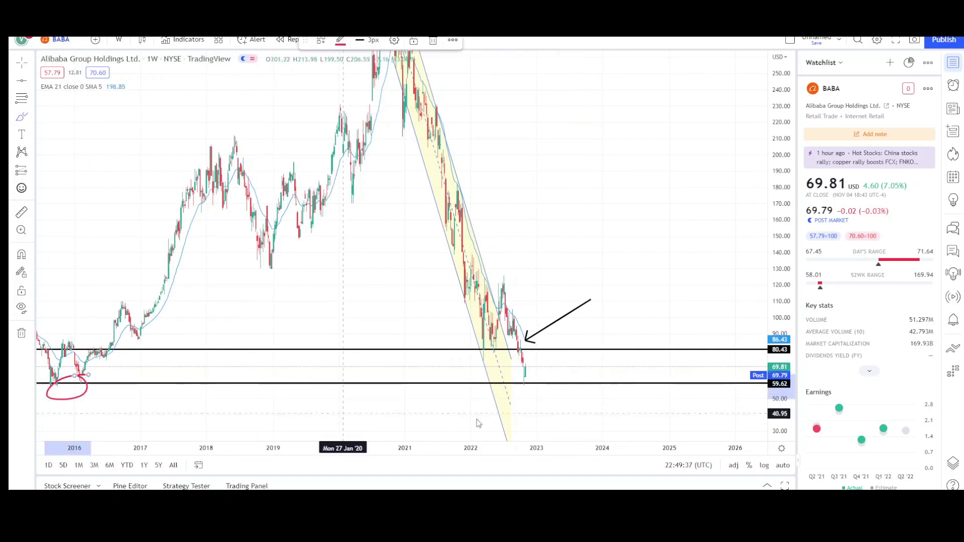
mouse_move(530, 381)
mouse_down()
mouse_move(549, 385)
mouse_move(527, 380)
mouse_up()
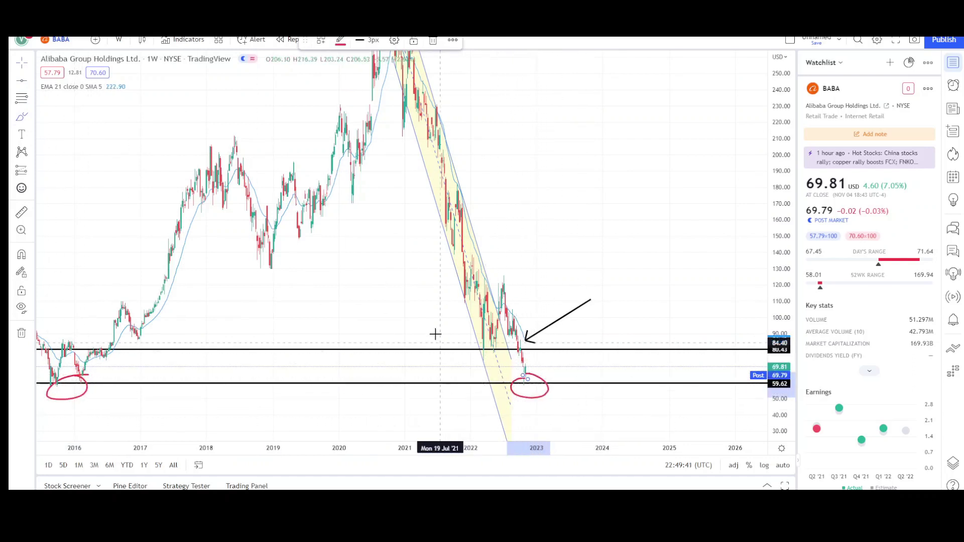
Examine the weekly price action around the two horizontal levels, the circled lows, the channel and the moving average
scroll(396, 303, up, 5)
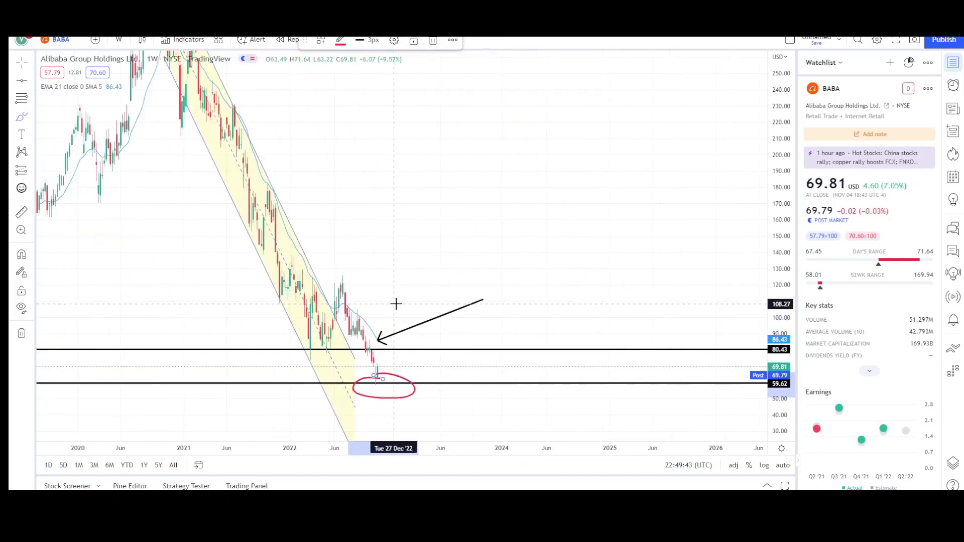
drag(526, 279, 634, 289)
scroll(508, 277, down, 2)
scroll(520, 275, down, 4)
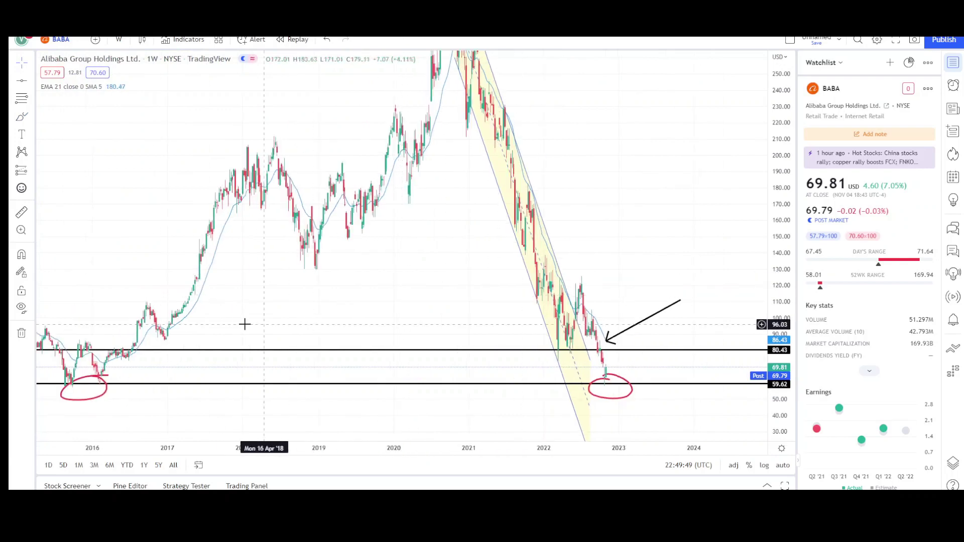
drag(378, 329, 387, 331)
scroll(725, 306, right, 2)
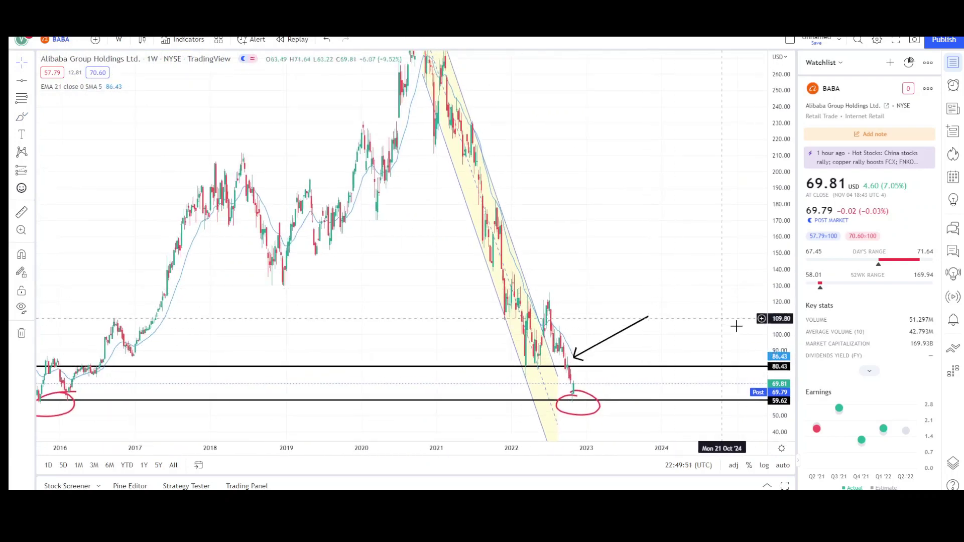
scroll(709, 348, up, 4)
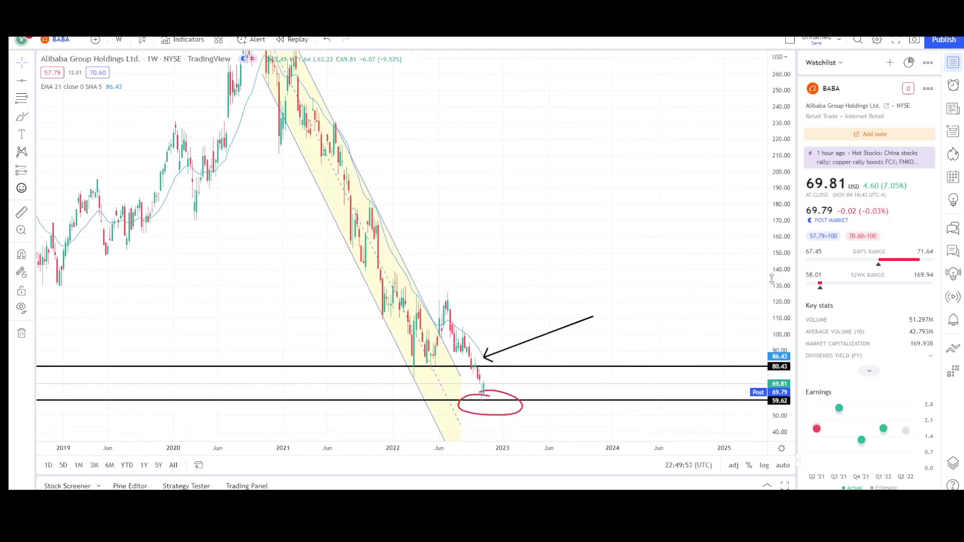
scroll(668, 334, up, 2)
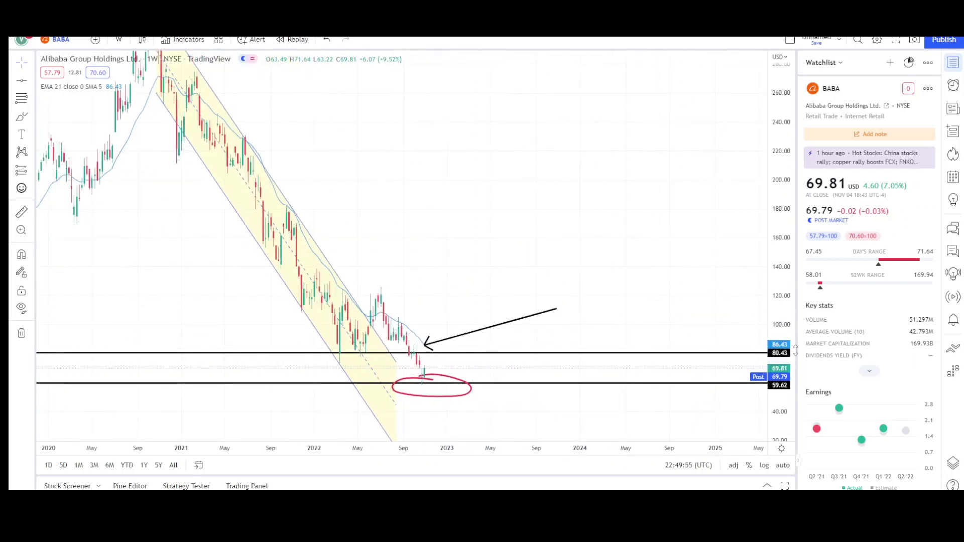
scroll(677, 346, up, 2)
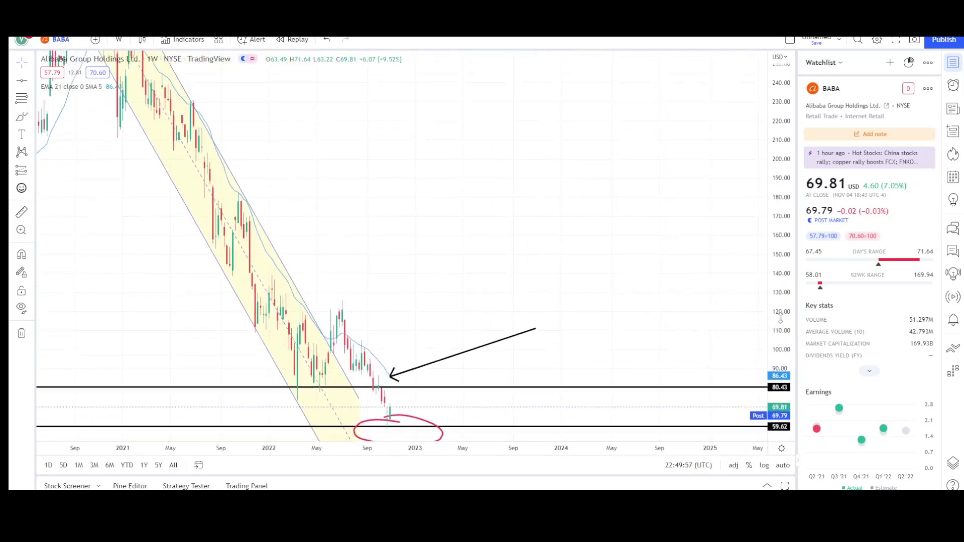
drag(673, 317, 678, 314)
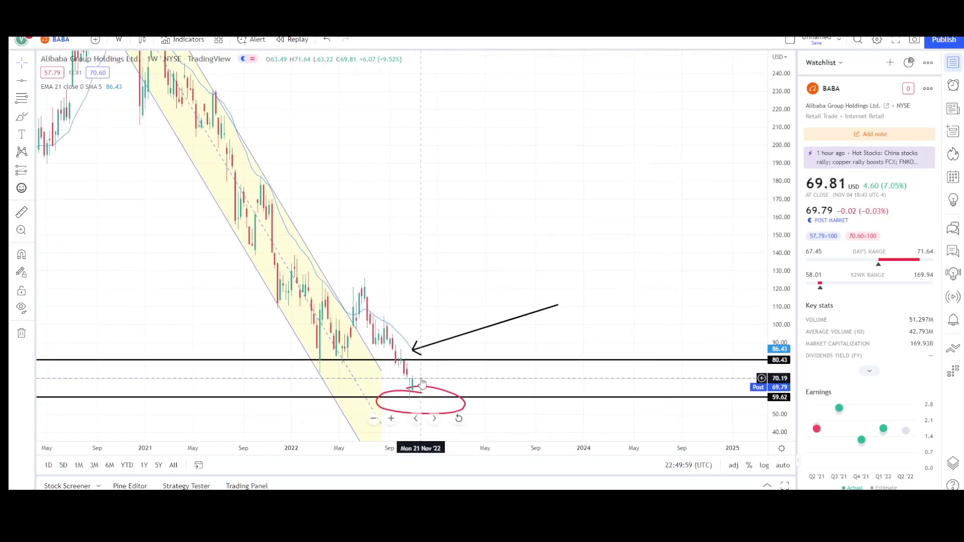
scroll(422, 383, up, 1)
scroll(419, 376, up, 1)
drag(390, 321, 427, 316)
drag(781, 348, 781, 339)
drag(667, 338, 680, 333)
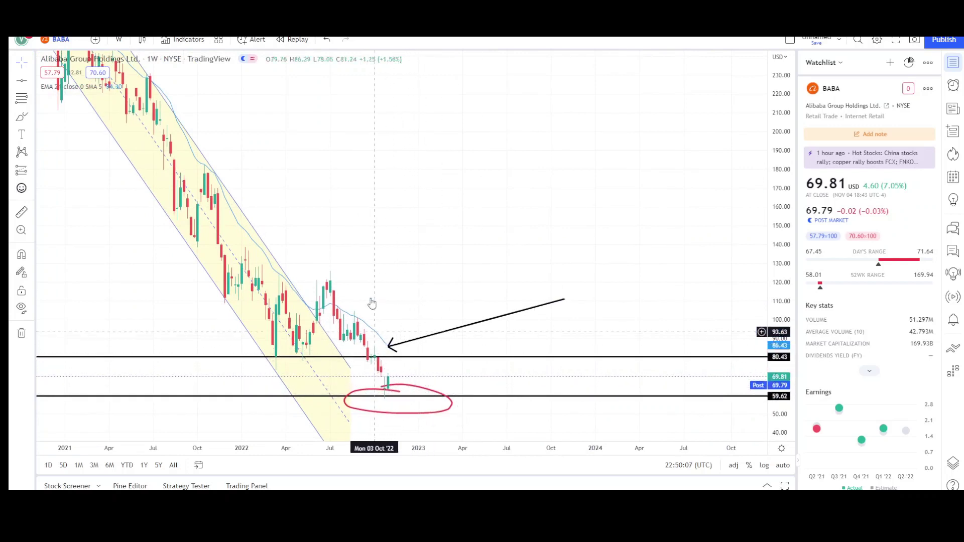
drag(406, 355, 476, 290)
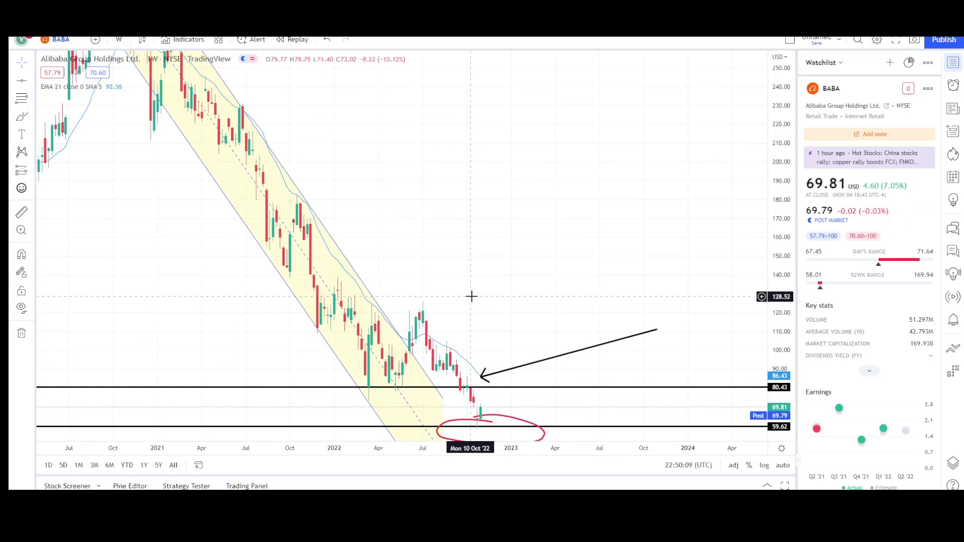